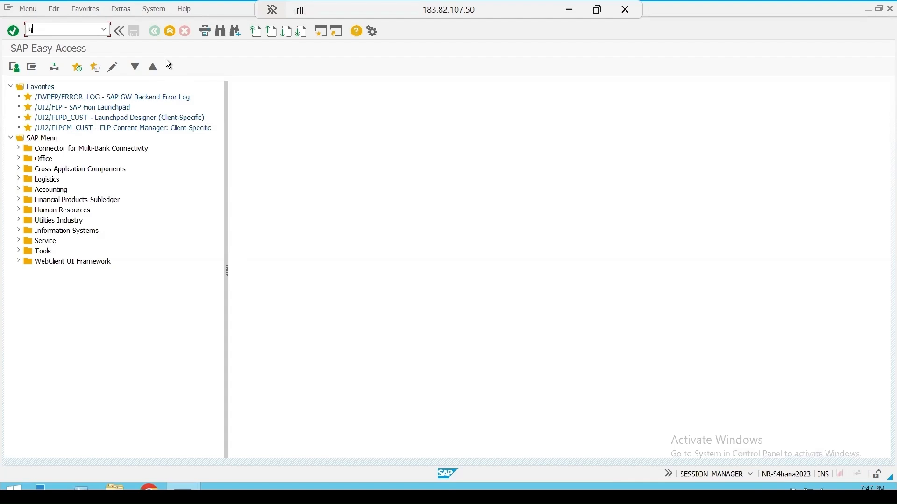
# Run transaction QGA2 and execute the inspection results display for lots created from 21.12.2023 to 20.12.2024
pyautogui.write('a2')
pyautogui.press('Return')
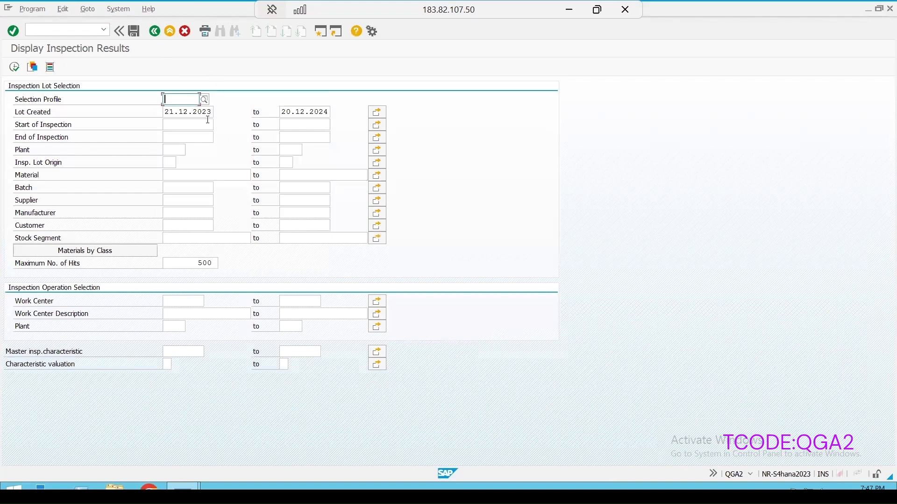
pyautogui.click(14, 67)
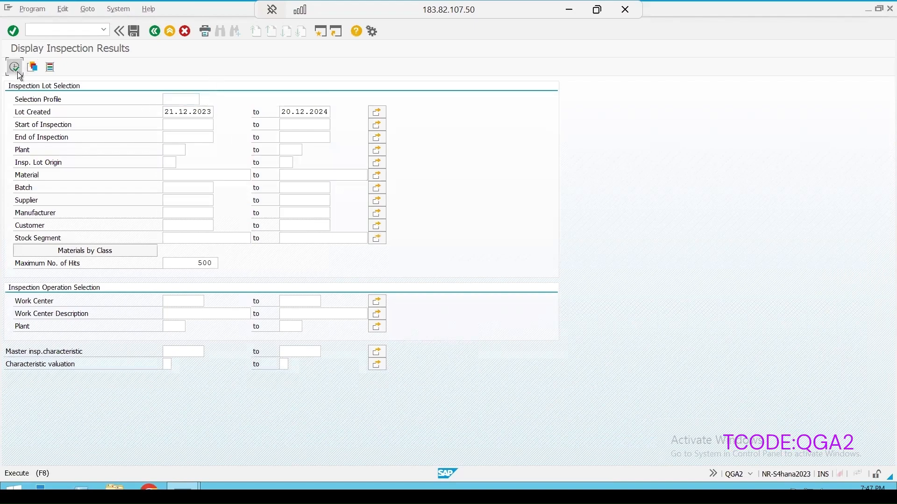
pyautogui.click(10, 97)
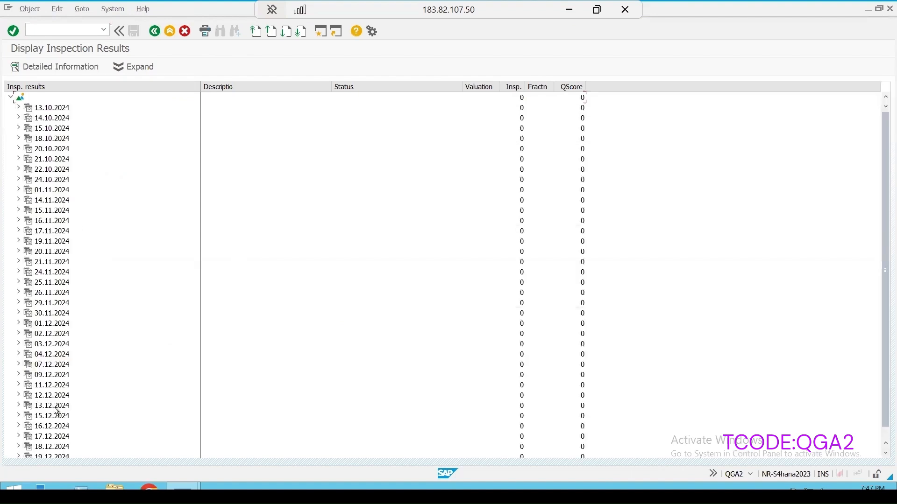
pyautogui.click(19, 108)
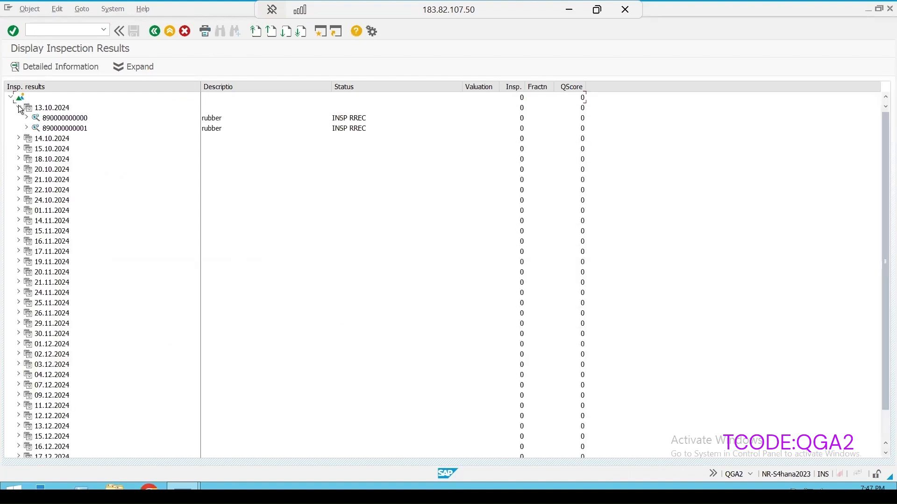
pyautogui.click(26, 117)
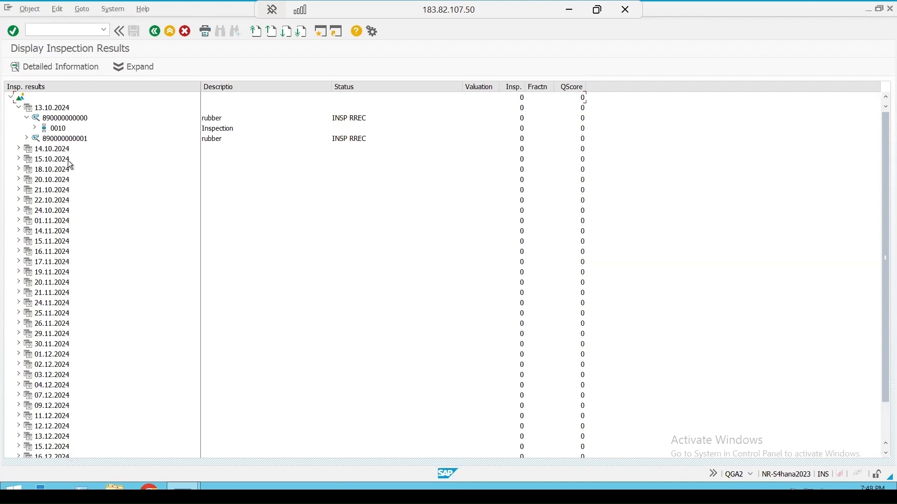
pyautogui.click(153, 32)
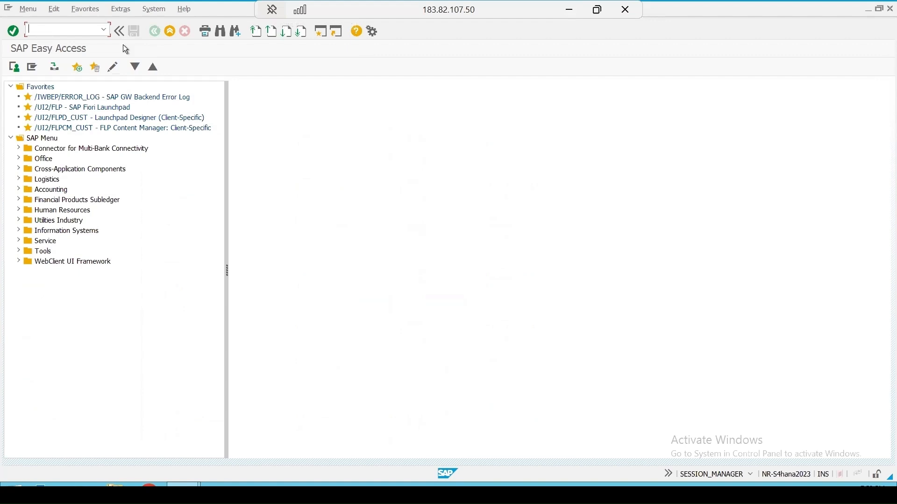
# Open the SAP Business Workplace and expand the Inbox to view its contents
pyautogui.click(52, 65)
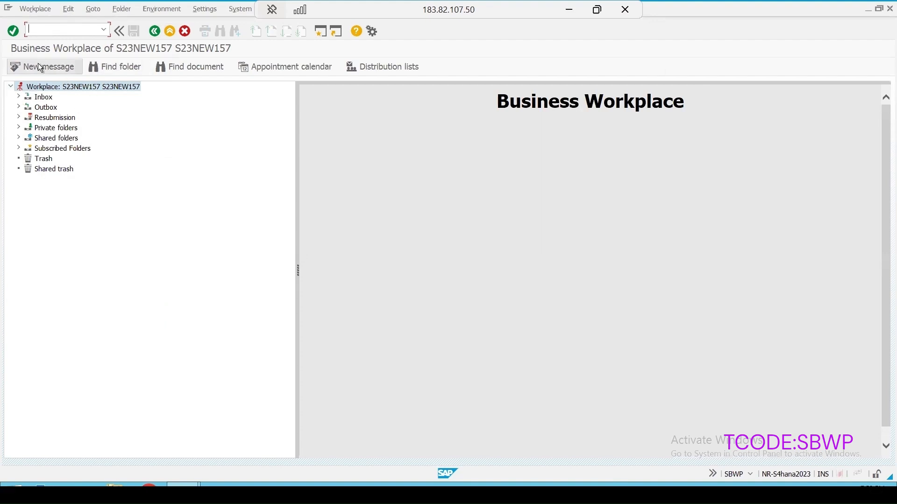
pyautogui.click(18, 97)
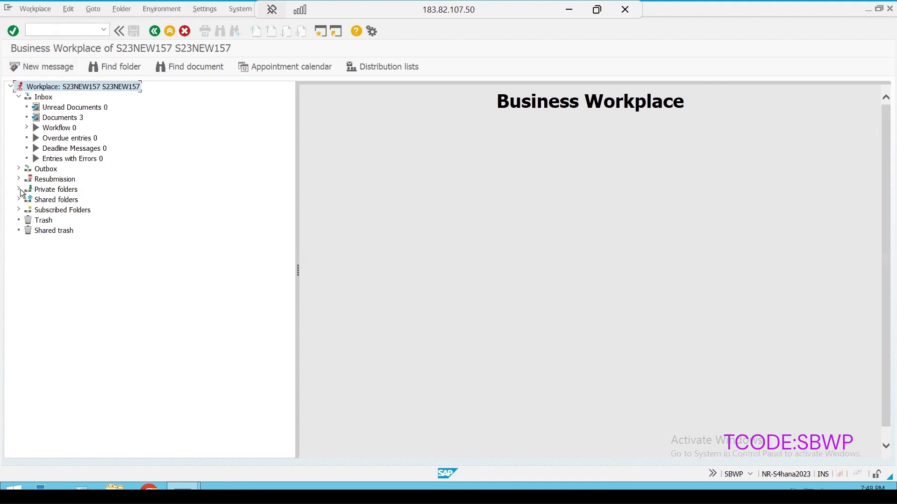
pyautogui.click(19, 169)
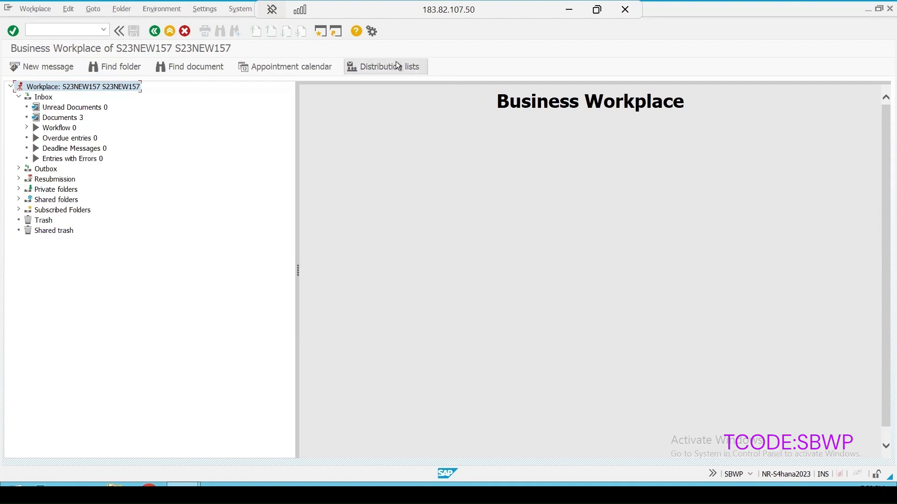
# Go from the Business Workplace to the distribution lists and show the transaction code of that screen
pyautogui.click(366, 66)
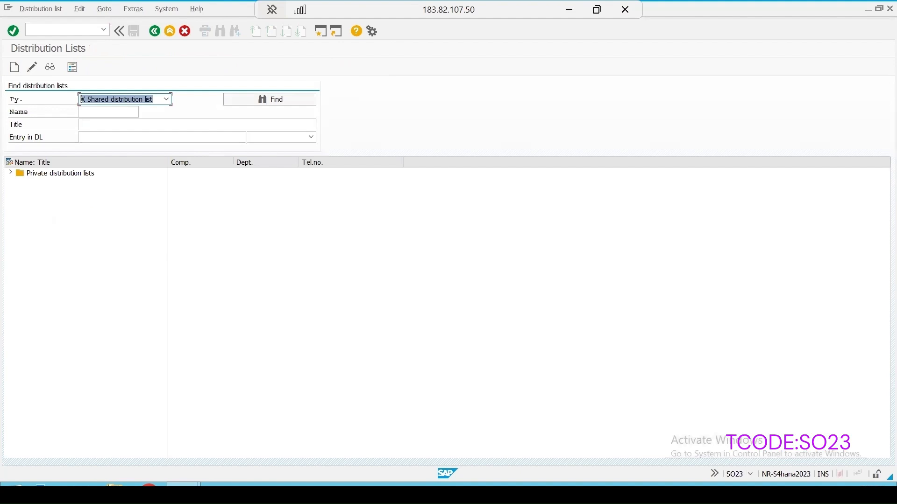
pyautogui.click(750, 474)
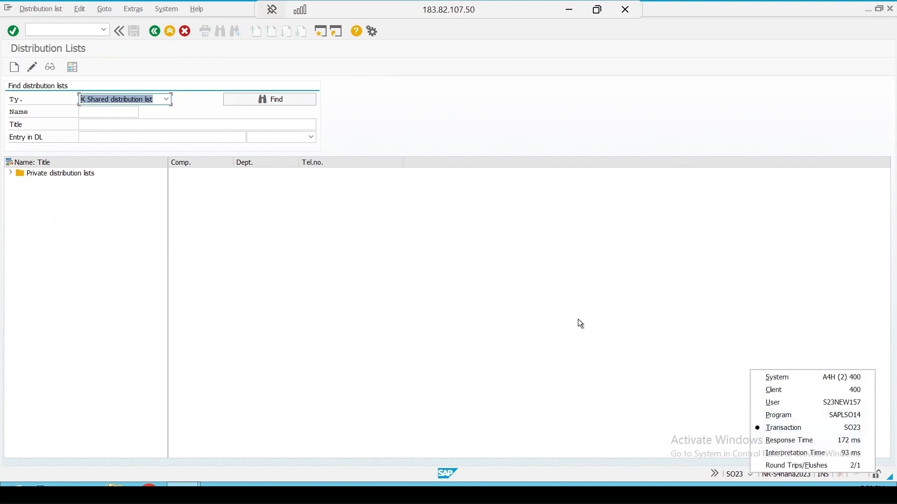
# Run transaction SO15 in a new session and close the other Distribution Lists session
pyautogui.click(322, 30)
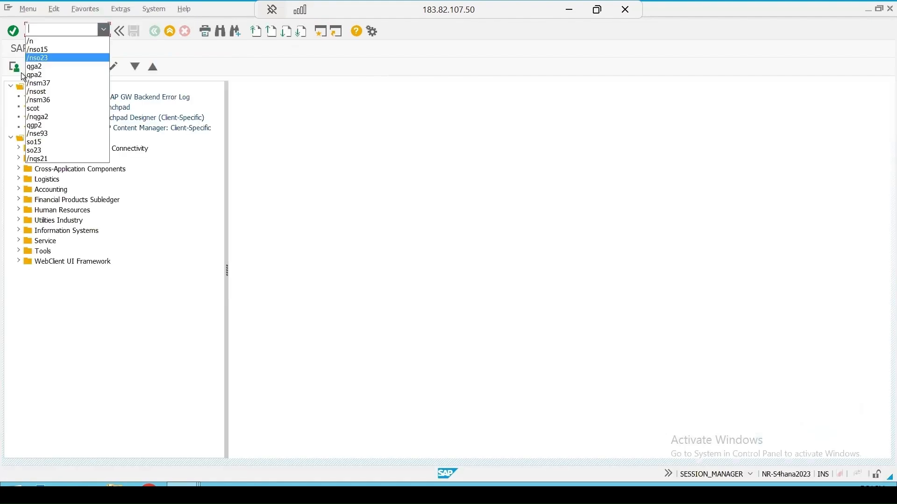
pyautogui.click(47, 49)
pyautogui.press('Return')
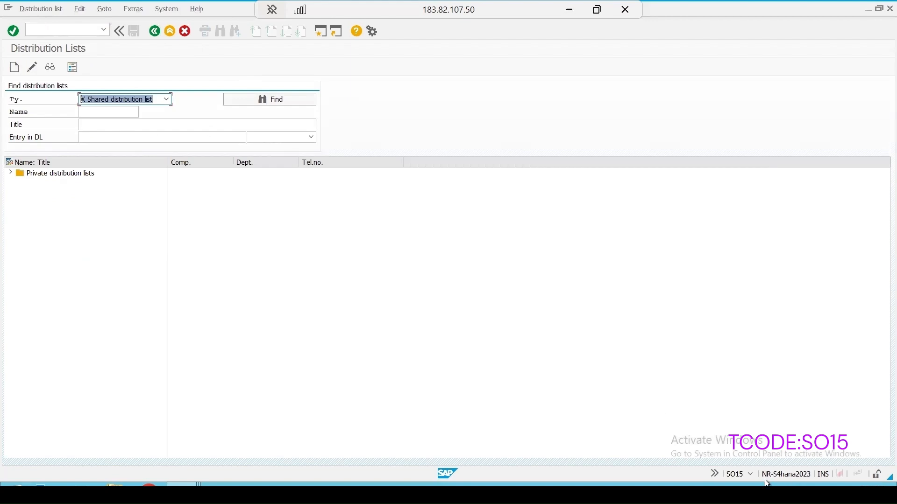
pyautogui.moveTo(183, 486)
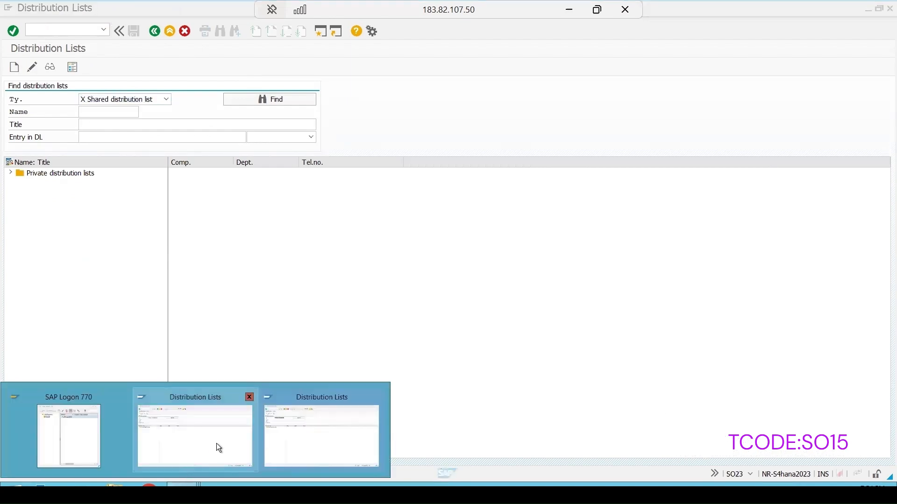
pyautogui.click(250, 398)
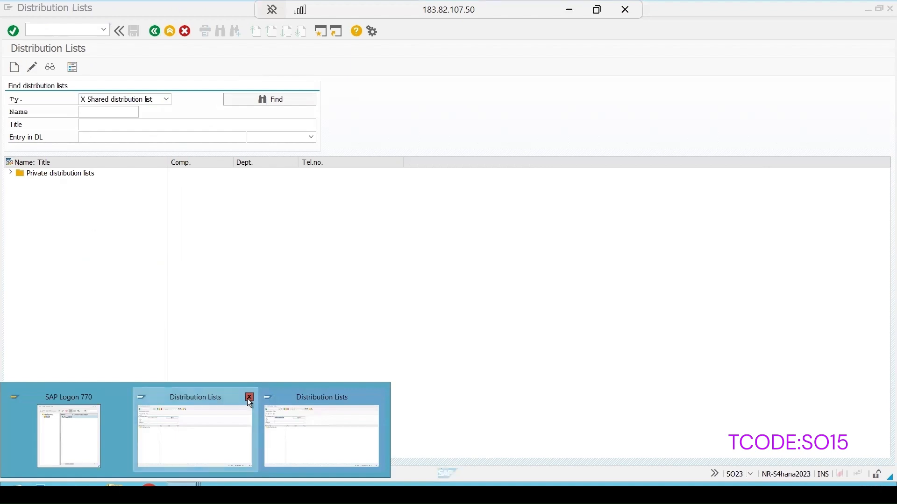
pyautogui.click(273, 452)
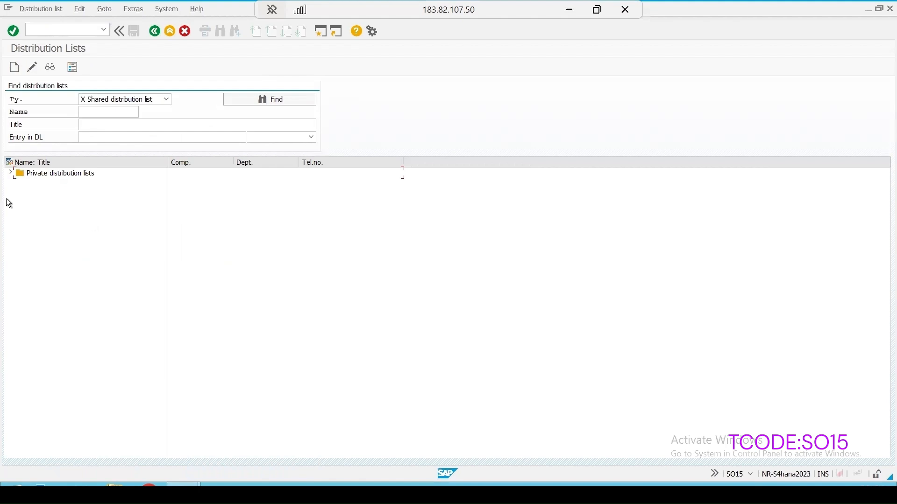
# Start a new shared distribution list with InsResultDL as both its name and its title
pyautogui.click(14, 68)
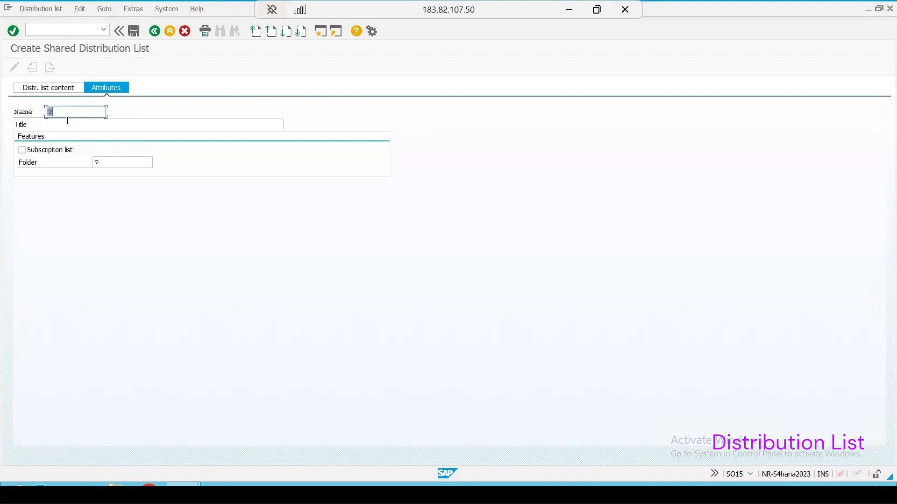
pyautogui.write('InsResultDL')
pyautogui.moveTo(102, 112); pyautogui.dragTo(8, 109)
pyautogui.hotkey('ctrl', 'c')
pyautogui.click(72, 125)
pyautogui.hotkey('ctrl', 'v')
pyautogui.press('Return')
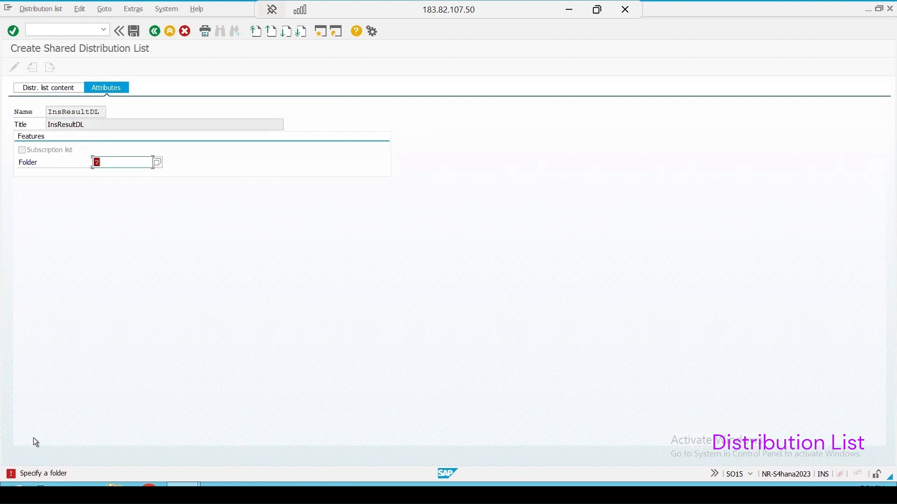
# Create a shared folder for the list, named and titled InsResFolder, with the access authorization Change documents in the folder
pyautogui.click(158, 162)
pyautogui.moveTo(191, 139); pyautogui.dragTo(418, 125)
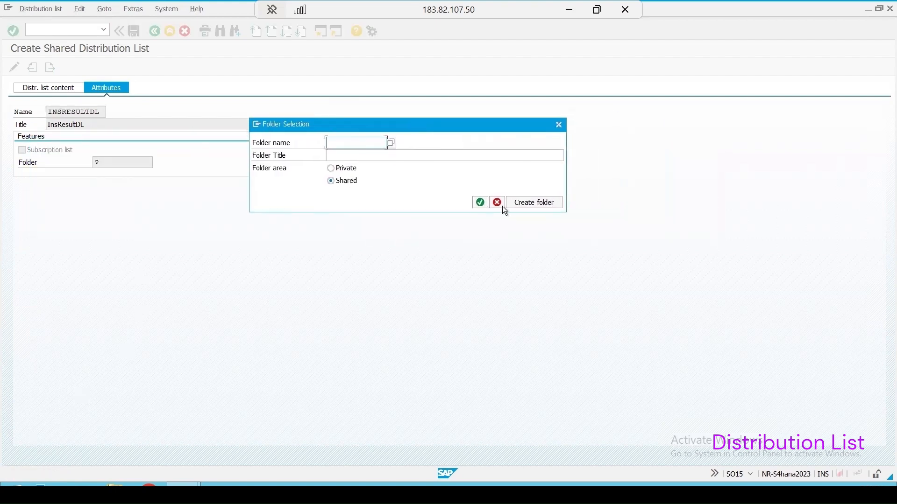
pyautogui.click(527, 205)
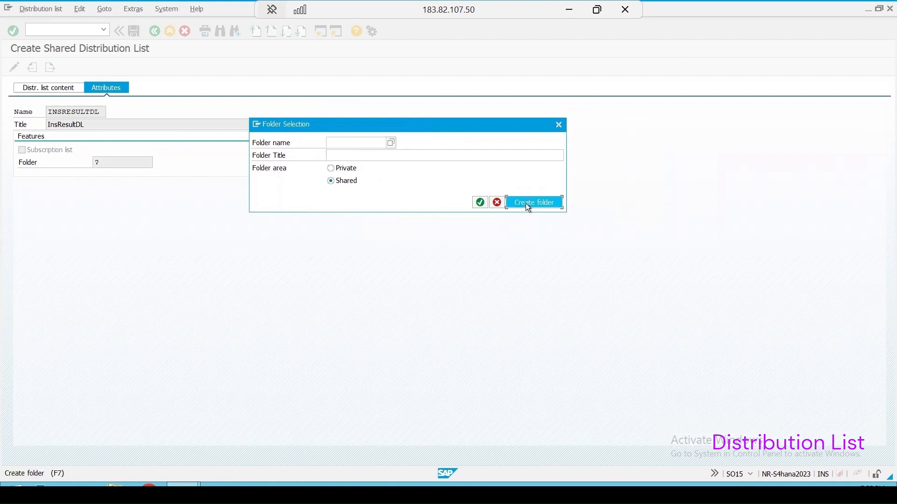
pyautogui.write('InsRes')
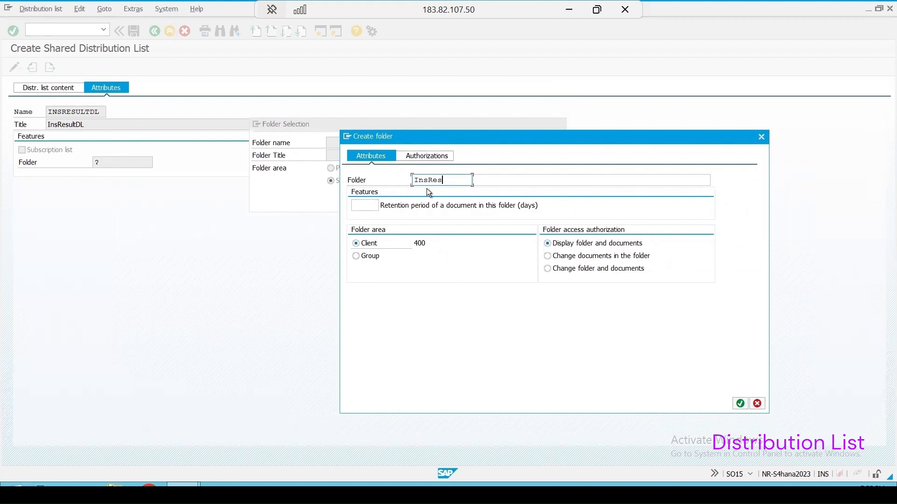
pyautogui.write('Folder')
pyautogui.moveTo(413, 182); pyautogui.dragTo(525, 182)
pyautogui.click(504, 182)
pyautogui.click(486, 180)
pyautogui.hotkey('ctrl', 'v')
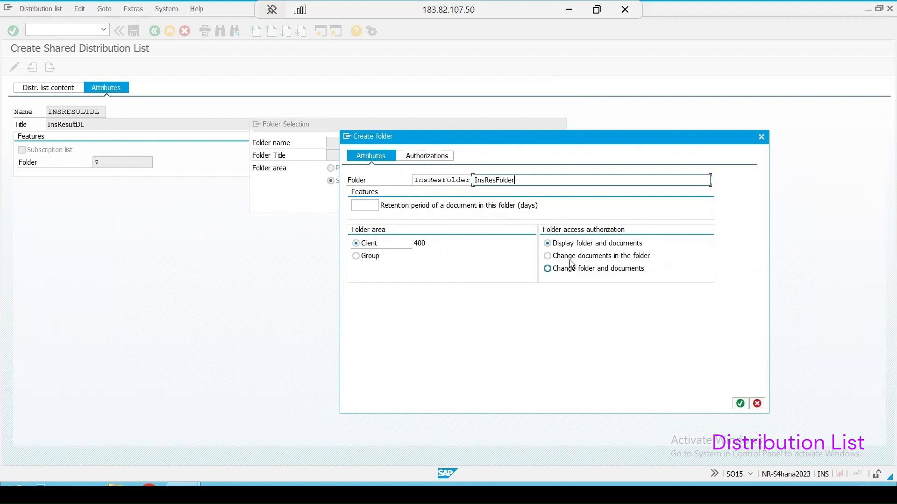
pyautogui.click(552, 257)
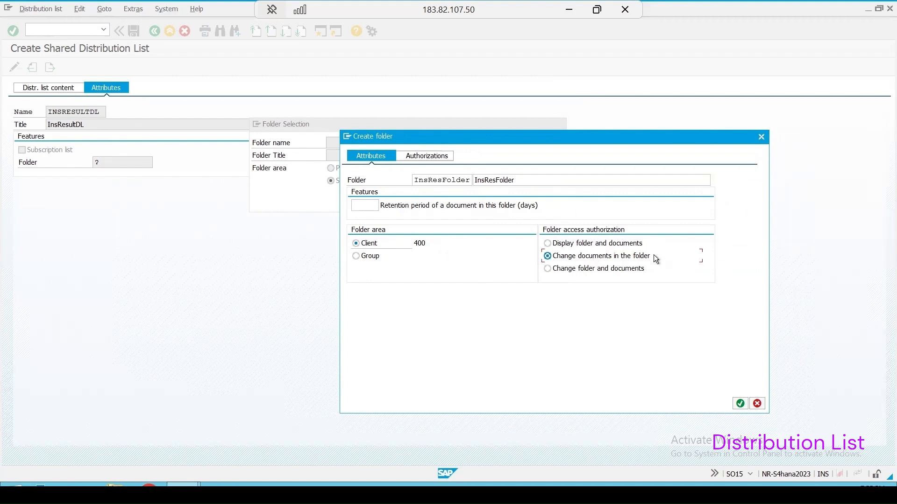
pyautogui.click(740, 404)
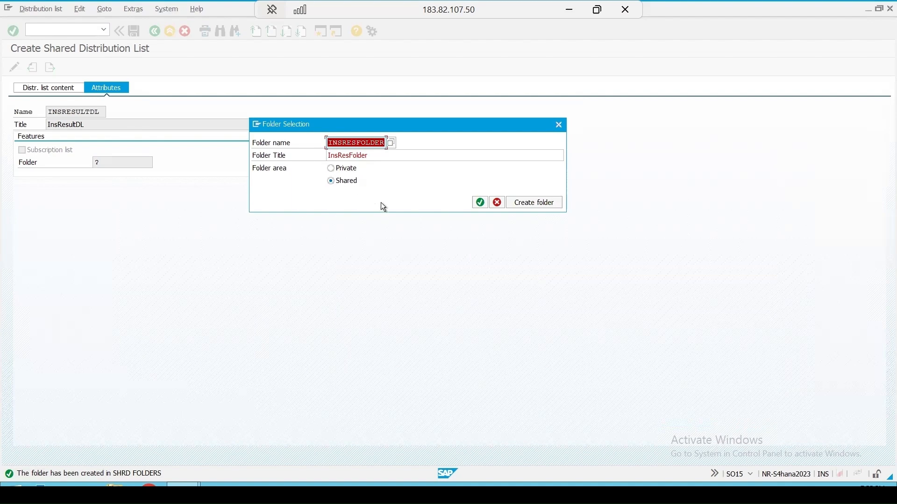
# Assign the InsResFolder folder to the distribution list and save the list
pyautogui.click(479, 203)
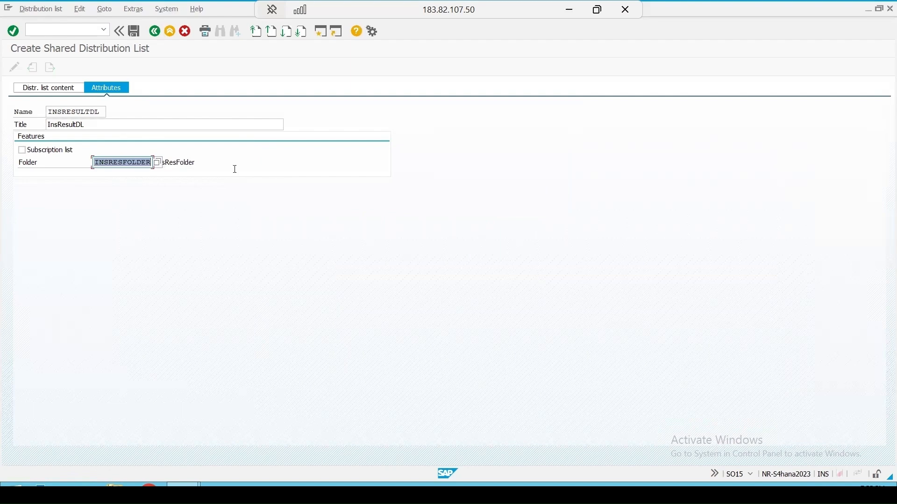
pyautogui.click(133, 31)
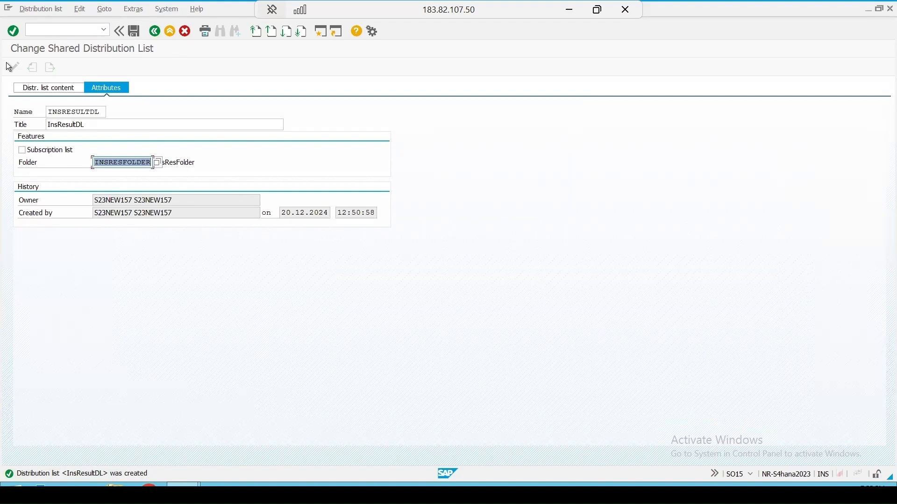
# In the distribution list content, set the type of the first recipient row to SAP Logon Name
pyautogui.click(35, 89)
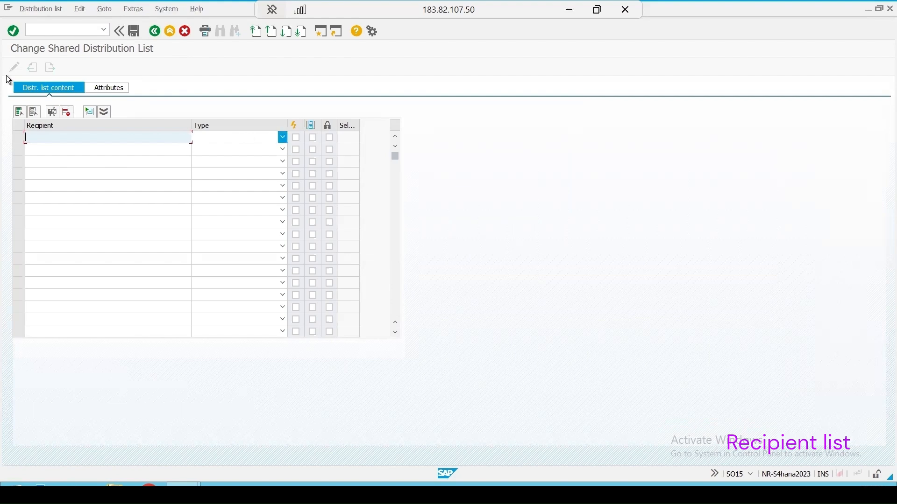
pyautogui.click(223, 137)
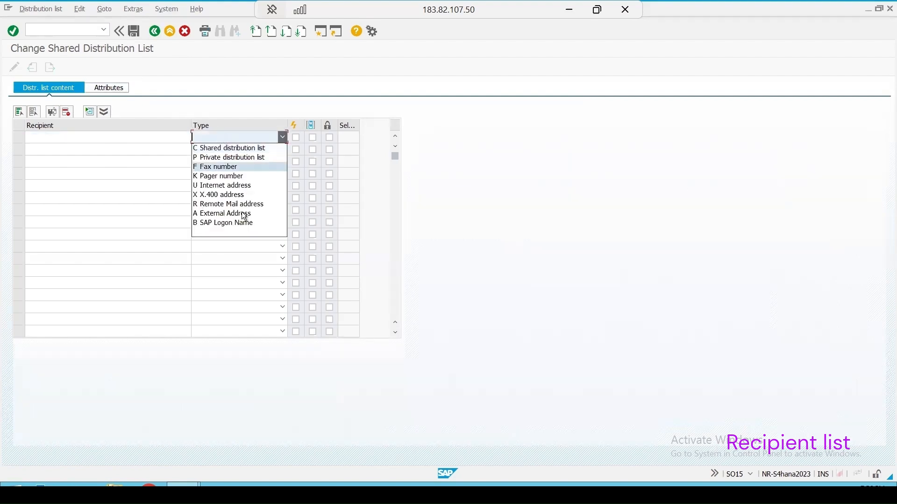
pyautogui.click(216, 223)
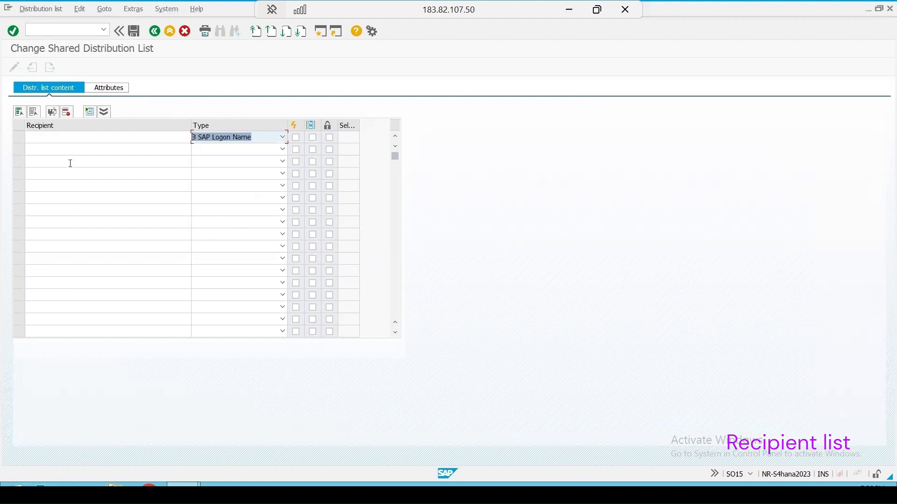
pyautogui.click(71, 138)
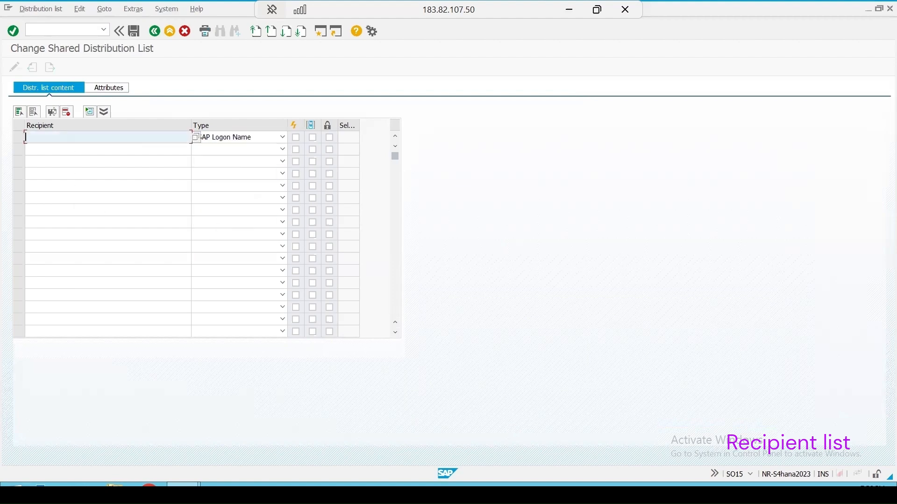
# Find the currently logged-on user among the internal users and copy that user into the first recipient row
pyautogui.click(865, 480)
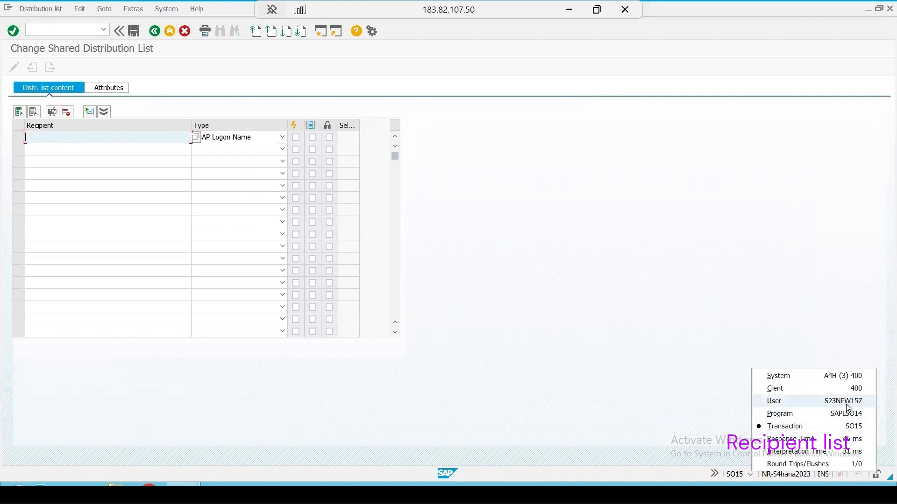
pyautogui.click(190, 138)
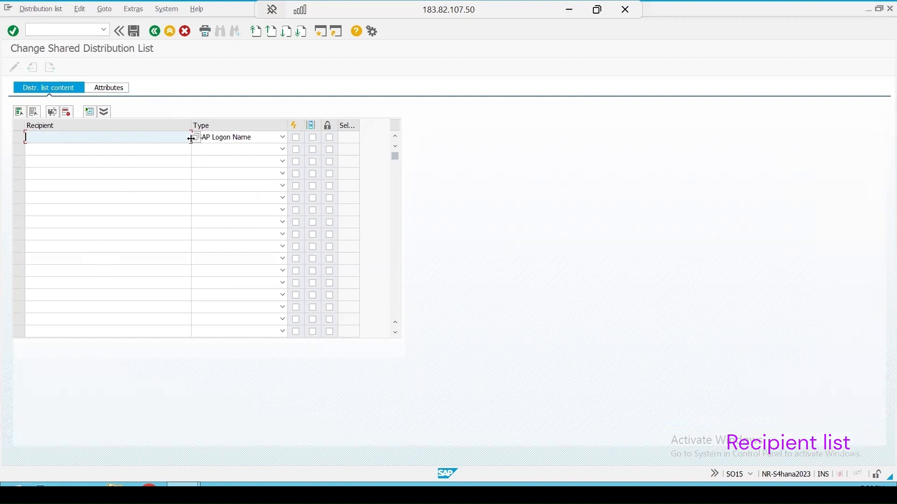
pyautogui.click(194, 138)
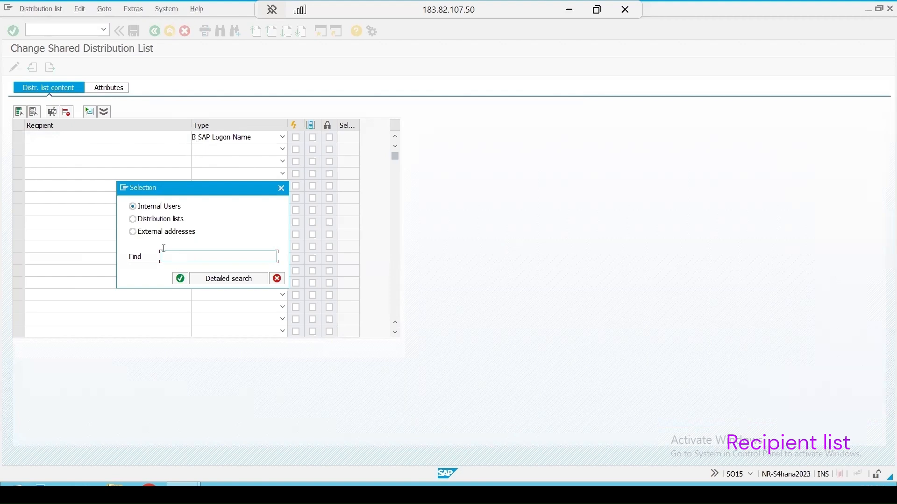
pyautogui.click(181, 279)
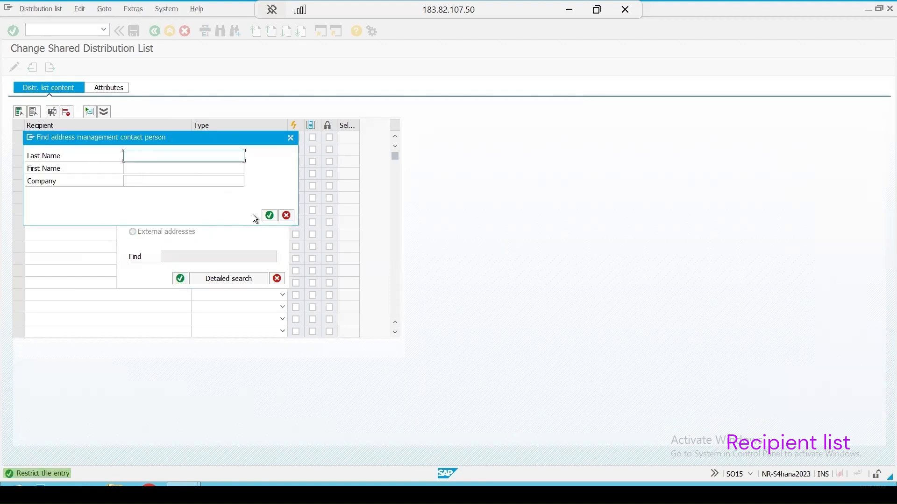
pyautogui.click(263, 214)
pyautogui.scroll(-4, 289, 257)
pyautogui.scroll(-5, 292, 280)
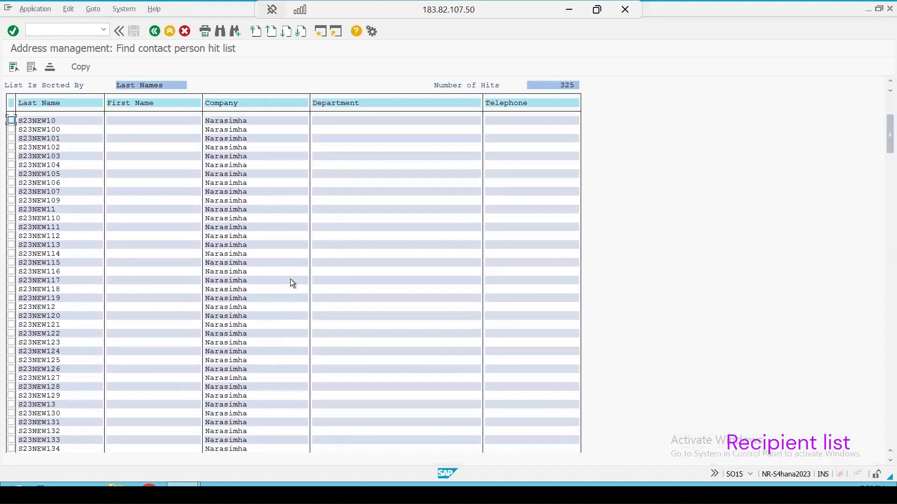
pyautogui.scroll(-5, 293, 293)
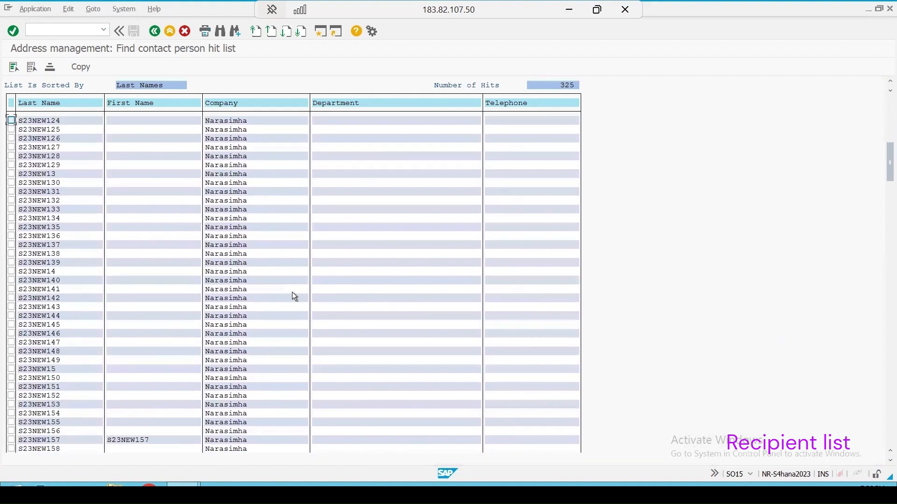
pyautogui.scroll(-1, 293, 294)
pyautogui.click(11, 423)
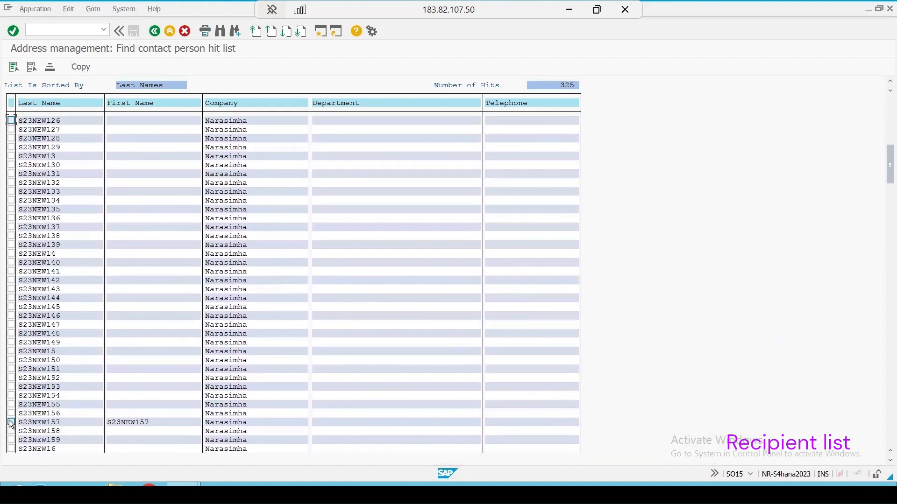
pyautogui.click(80, 68)
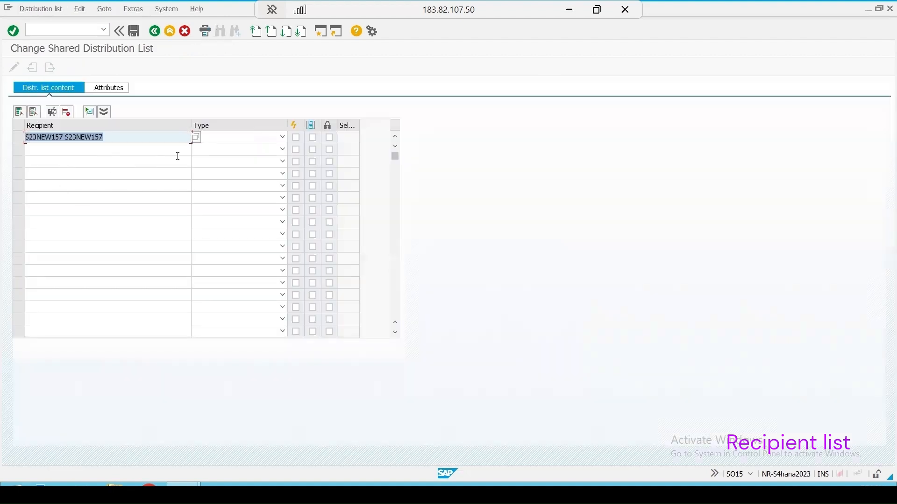
# Add a second recipient of type Internet address, enter the recipient's e-mail, and save the distribution list
pyautogui.click(102, 150)
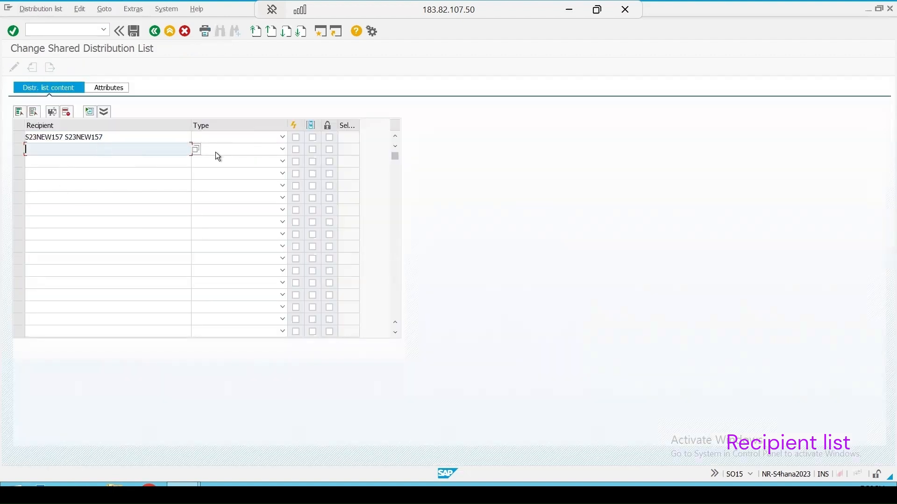
pyautogui.click(242, 150)
pyautogui.click(242, 150)
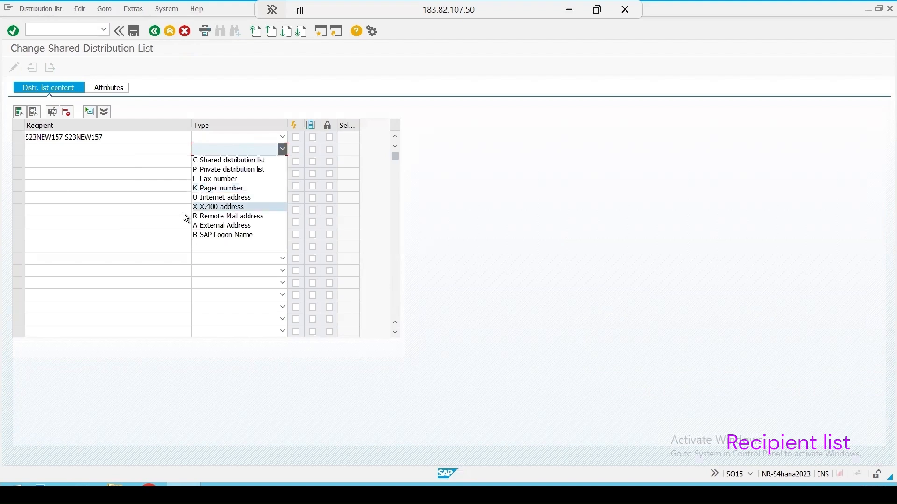
pyautogui.click(231, 201)
pyautogui.click(66, 148)
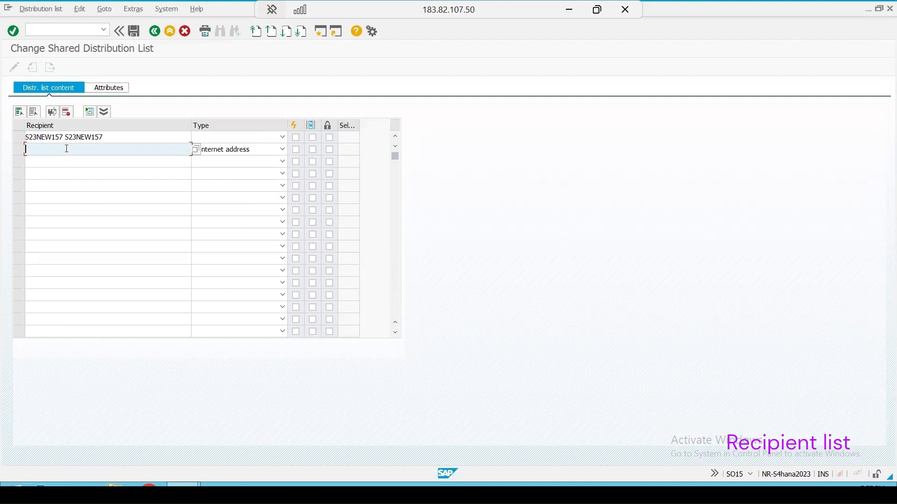
pyautogui.write('test@gmail.com')
pyautogui.doubleClick(67, 149)
pyautogui.click(134, 31)
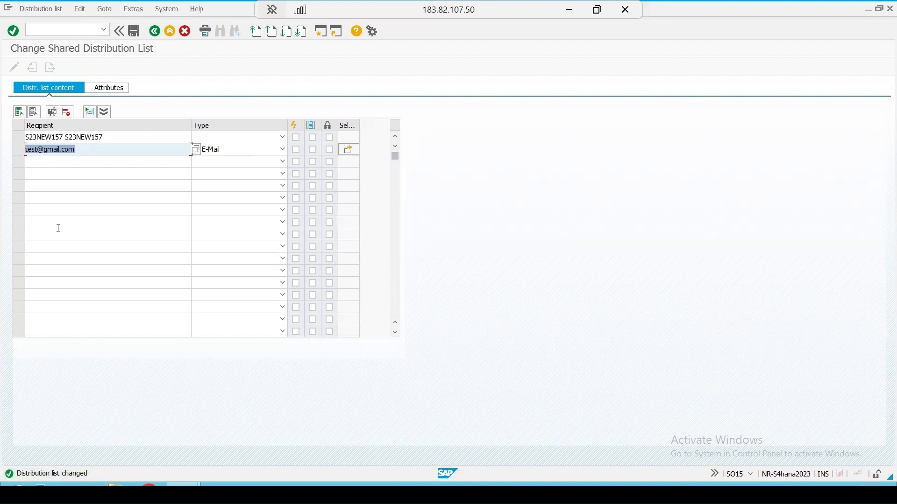
# Check the distribution list's attributes, then open transaction maintenance with /nse93
pyautogui.click(103, 91)
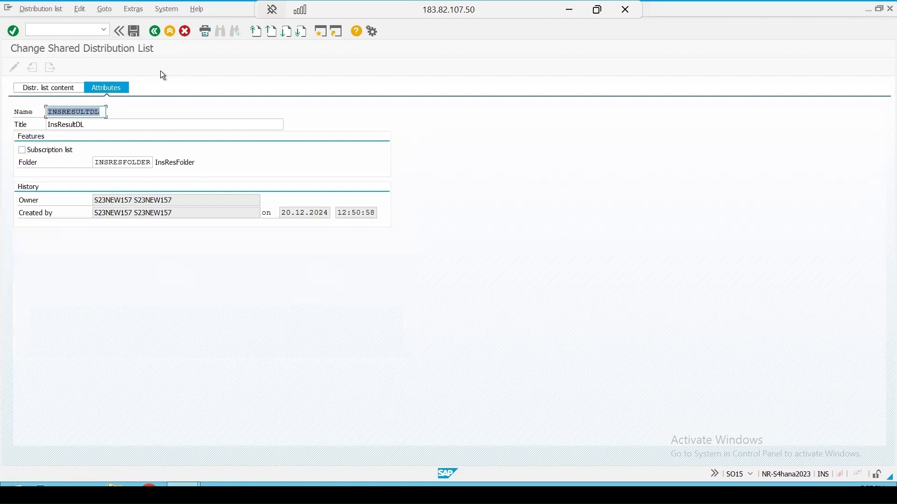
pyautogui.click(61, 29)
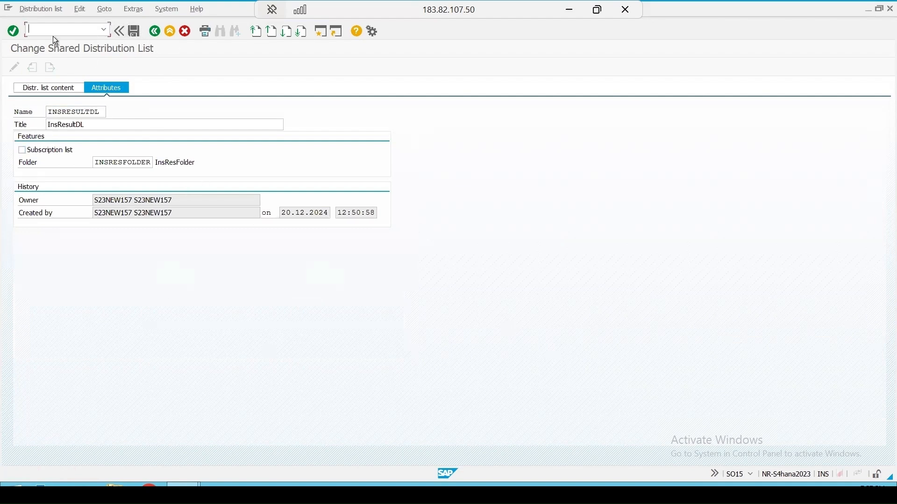
pyautogui.click(105, 31)
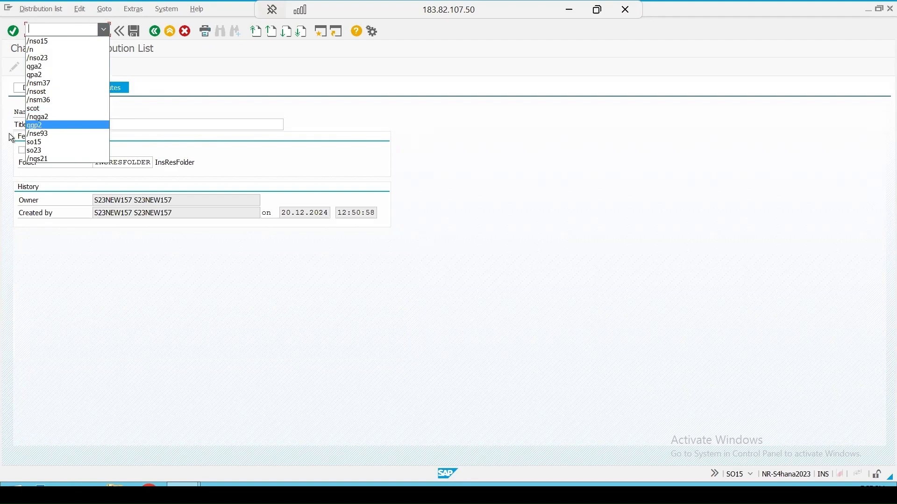
pyautogui.click(49, 134)
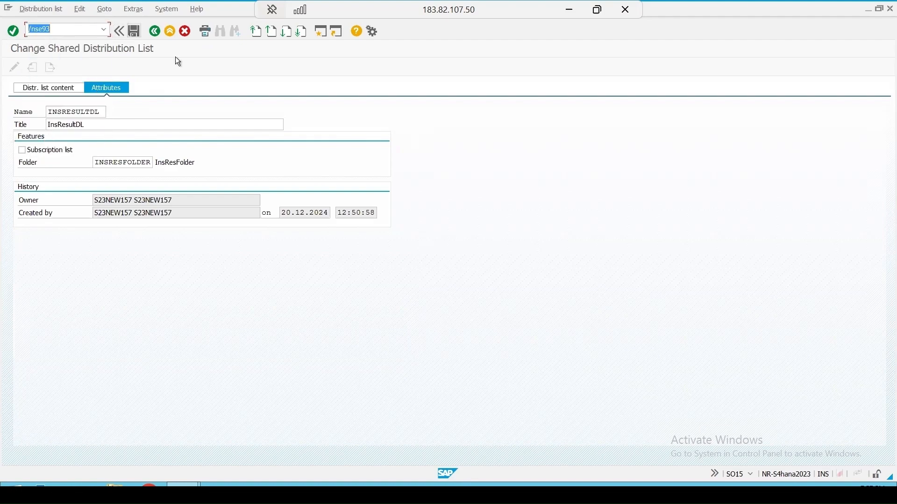
pyautogui.press('Return')
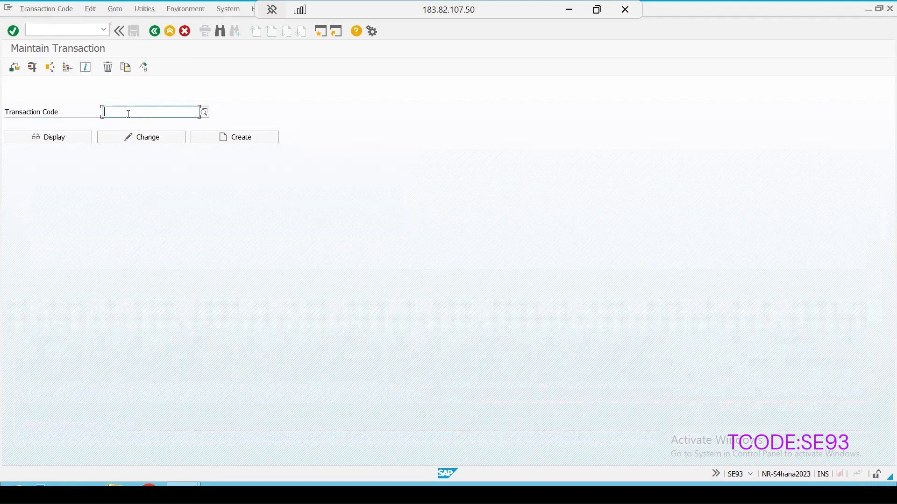
# Display the definition of transaction code QGA2 and examine which program it starts
pyautogui.write('q')
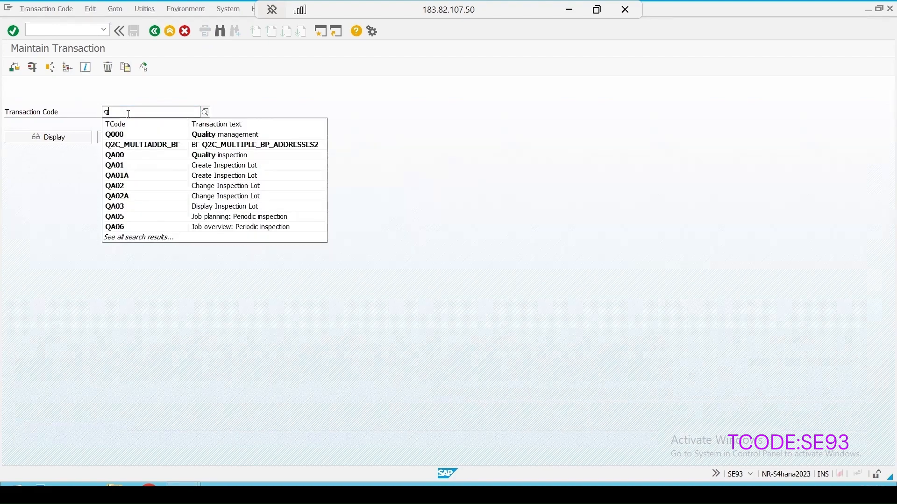
pyautogui.write('ga2')
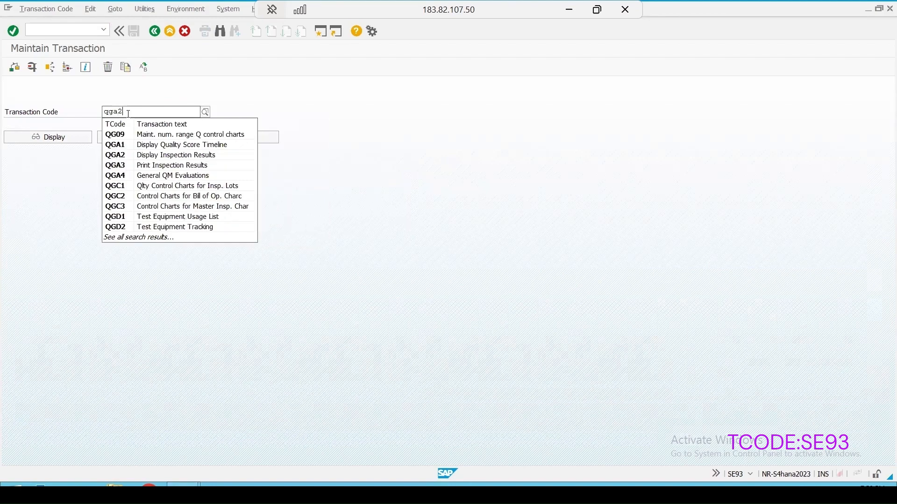
pyautogui.press('Return')
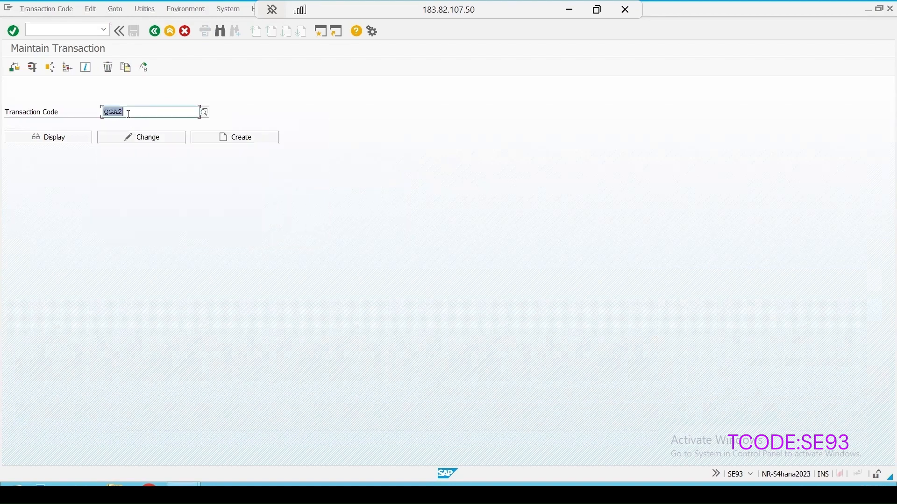
pyautogui.click(51, 138)
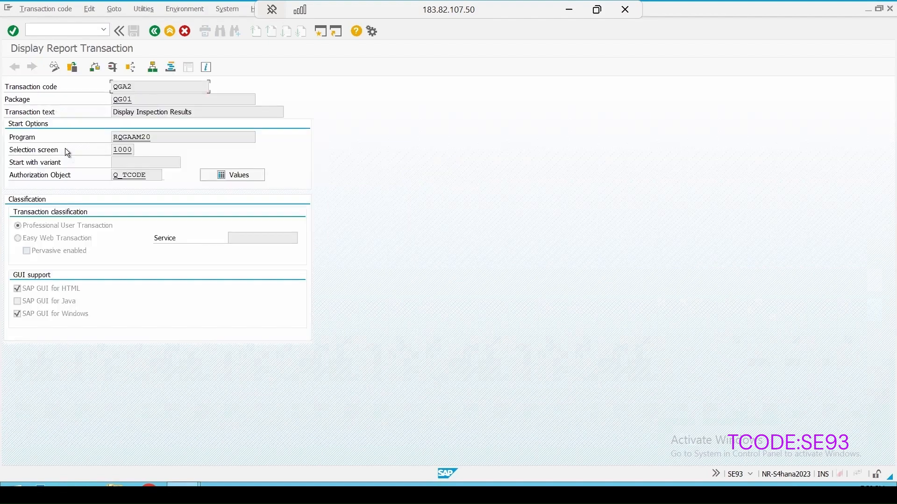
pyautogui.doubleClick(151, 137)
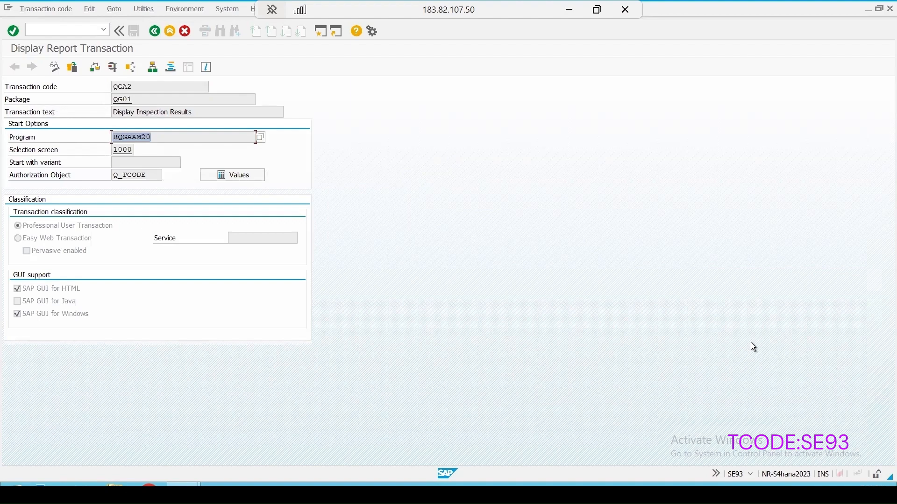
pyautogui.click(750, 474)
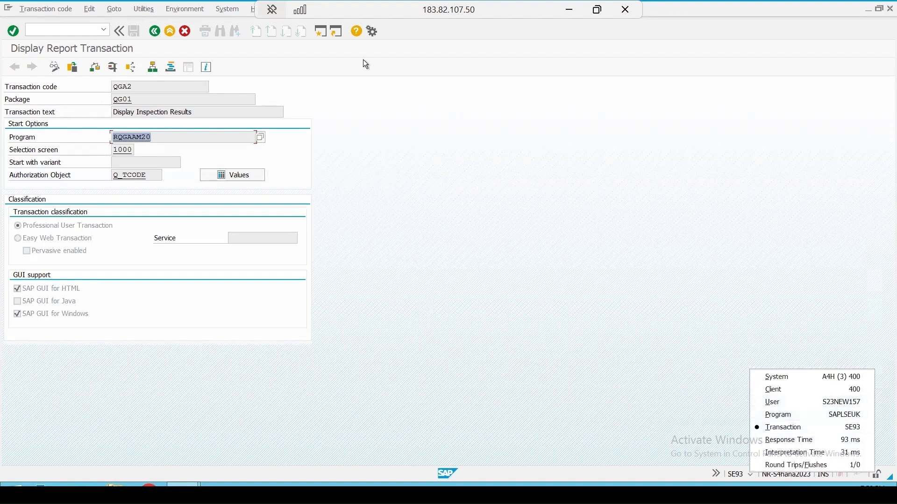
# Open a new session and start transaction QGA2 for displaying inspection results
pyautogui.click(321, 31)
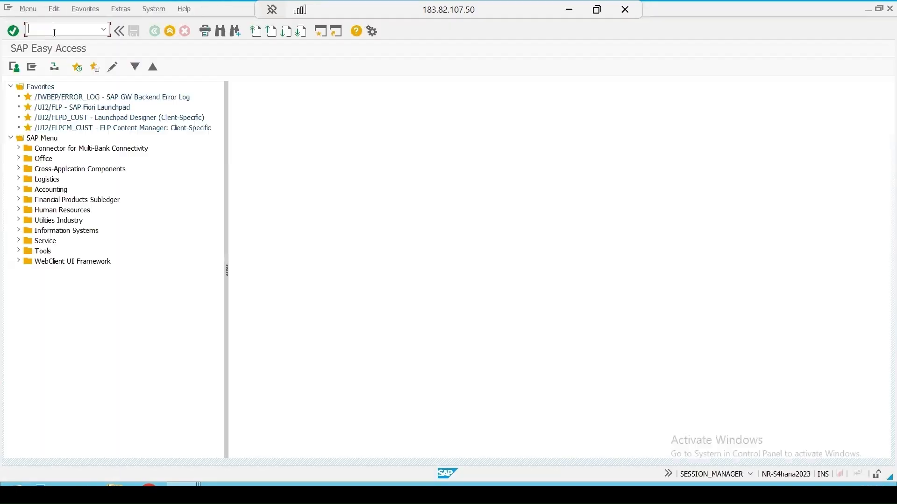
pyautogui.write('q')
pyautogui.write('e03')
pyautogui.press('Return')
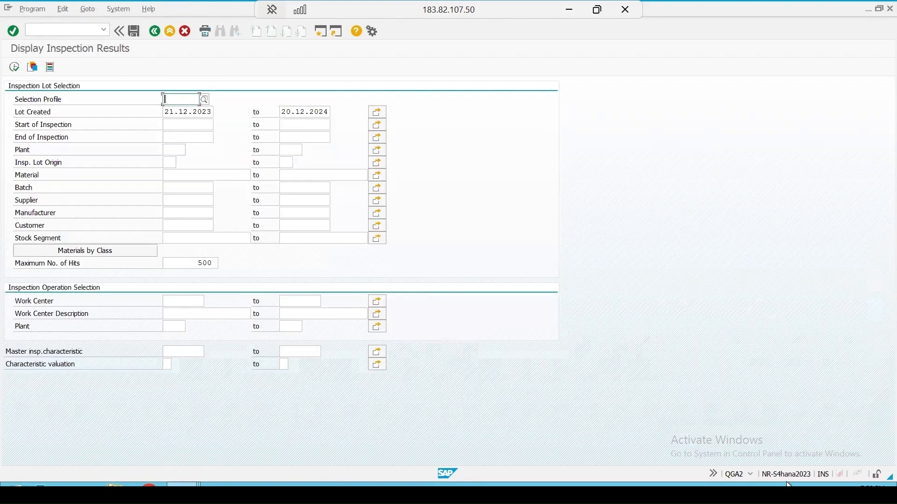
# Examine the program name of the inspection results transaction in the system status details, then close them
pyautogui.click(753, 478)
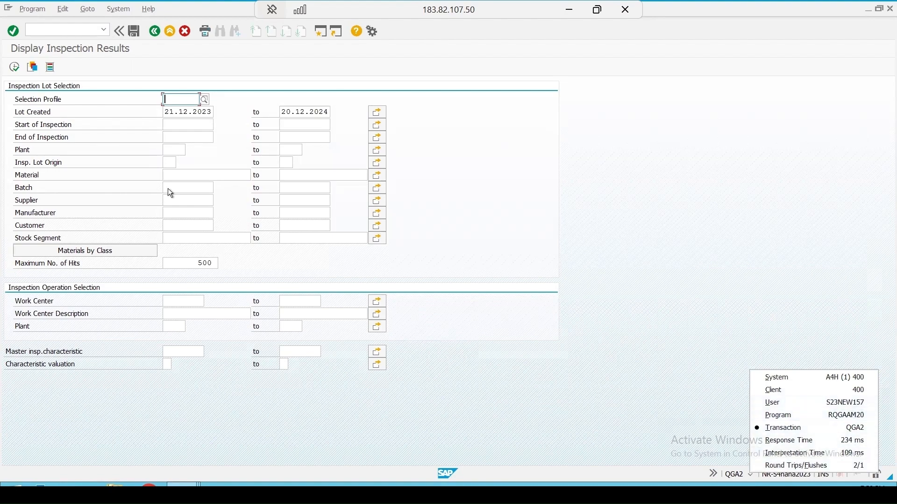
pyautogui.click(116, 9)
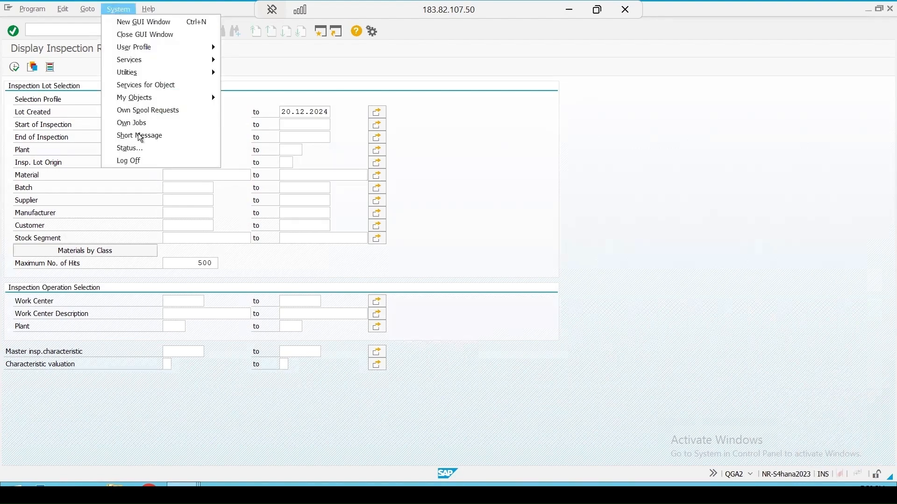
pyautogui.click(134, 149)
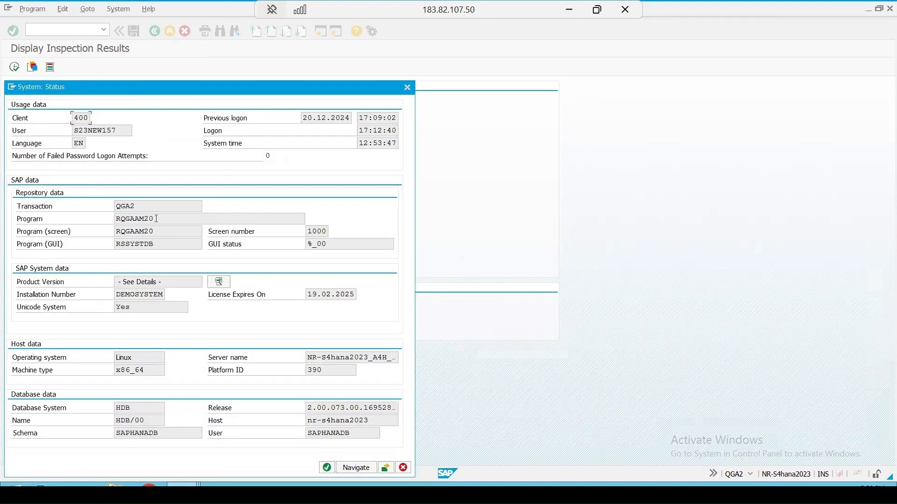
pyautogui.doubleClick(167, 220)
pyautogui.click(407, 88)
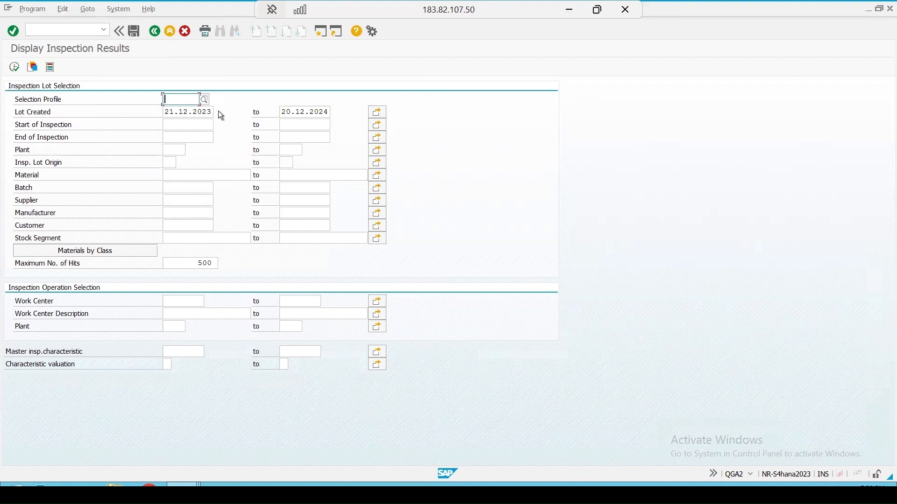
# Set the start of the Lot Created range to 01.12.2024 and the inspection lot plant to 1000
pyautogui.press('Tab')
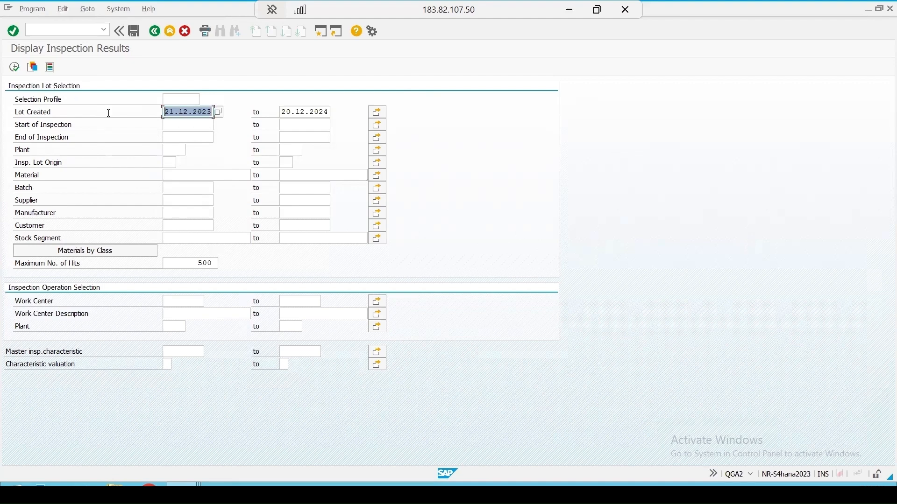
pyautogui.click(217, 113)
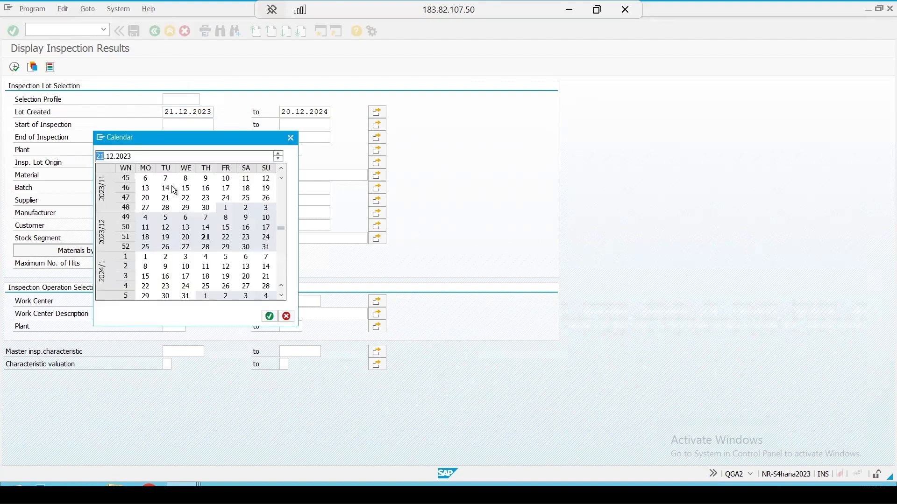
pyautogui.doubleClick(226, 208)
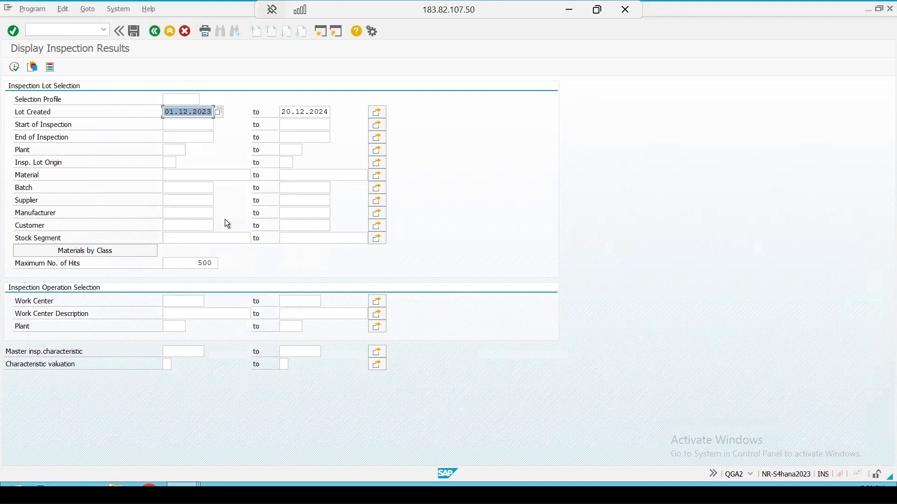
pyautogui.click(212, 113)
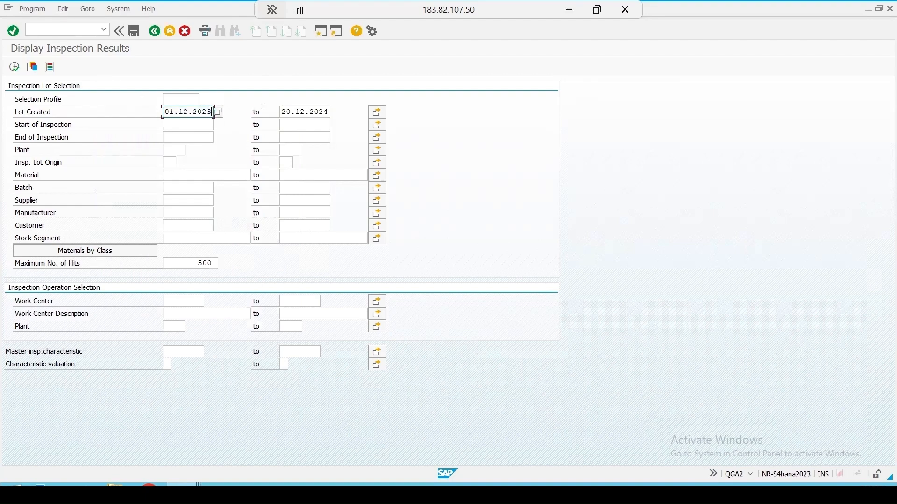
pyautogui.press('BackSpace')
pyautogui.write('4')
pyautogui.click(168, 150)
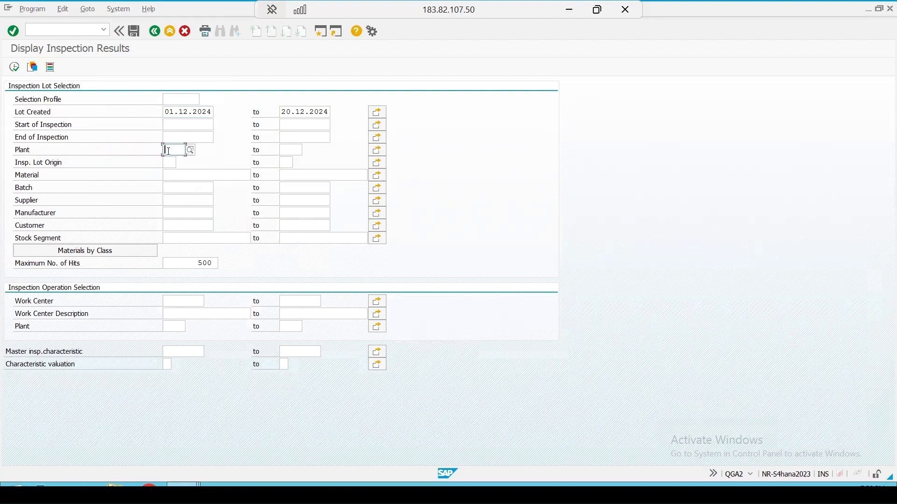
pyautogui.write('1000')
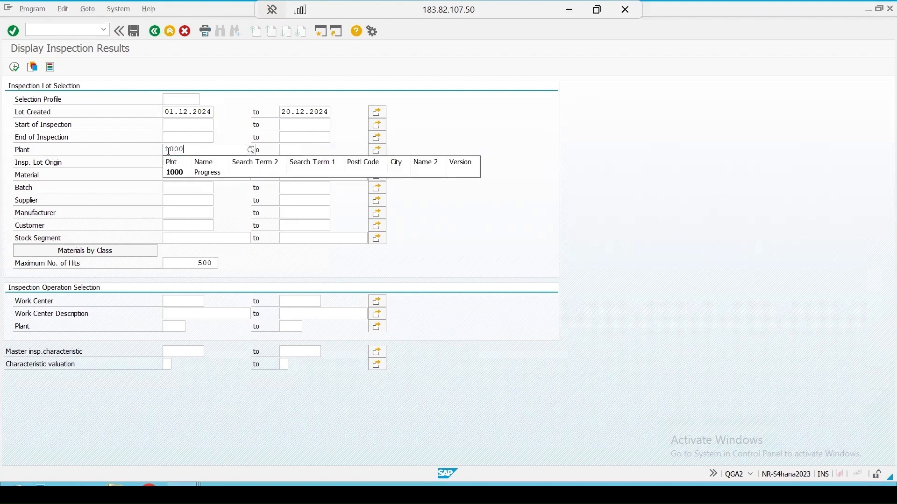
# Start saving the selection criteria as a variant, name it InspResultR and copy that name
pyautogui.click(173, 173)
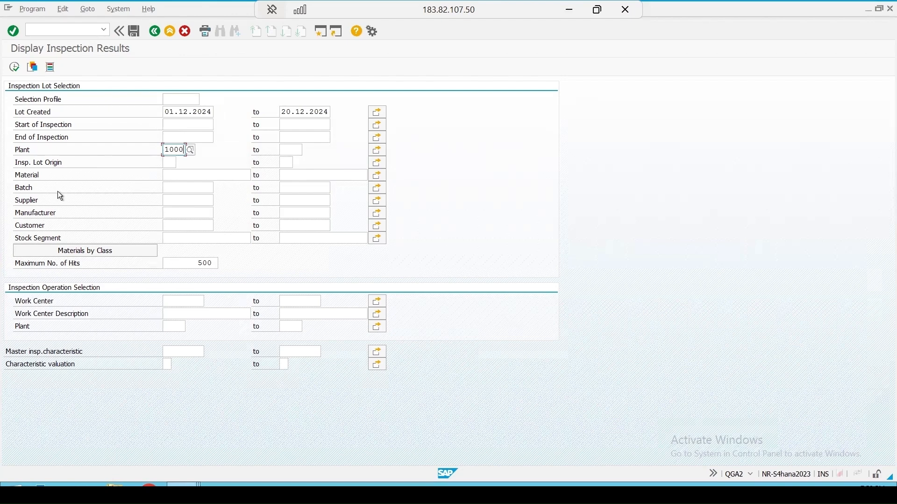
pyautogui.click(134, 31)
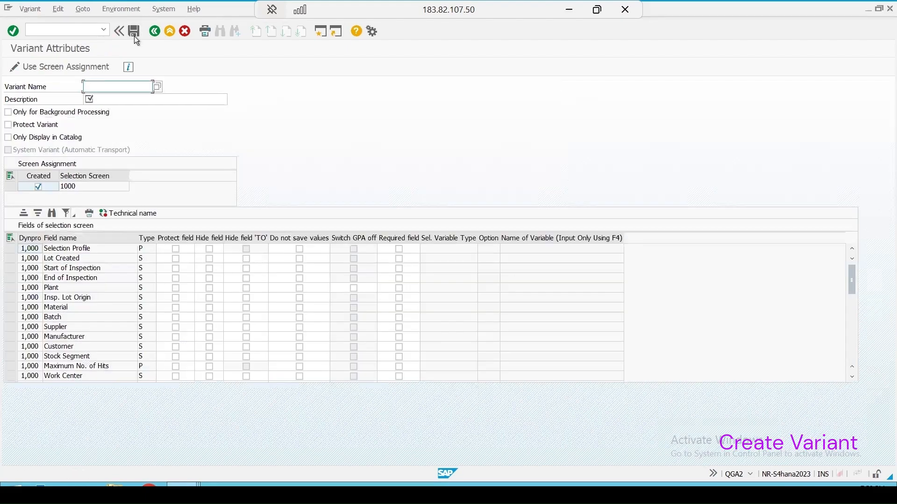
pyautogui.write('Ins')
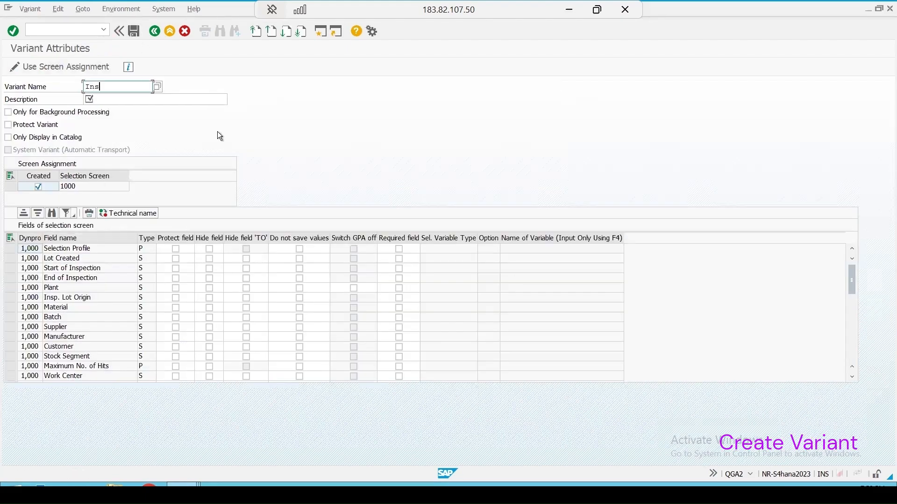
pyautogui.write('pResult')
pyautogui.write('Repo')
pyautogui.press('BackSpace')
pyautogui.press('BackSpace')
pyautogui.press('BackSpace')
pyautogui.moveTo(144, 88); pyautogui.dragTo(9, 88)
pyautogui.hotkey('ctrl', 'c')
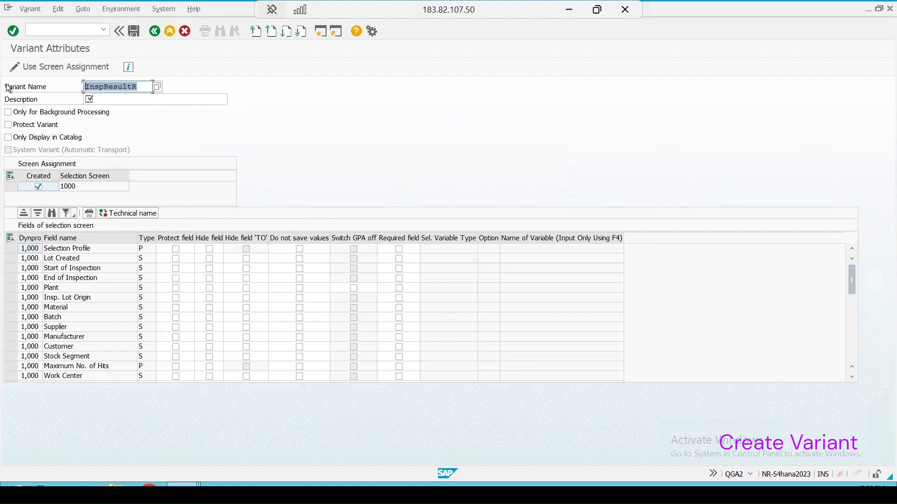
# Set the variant's description to InspResultR, save the variant and view the details of the save message
pyautogui.click(105, 101)
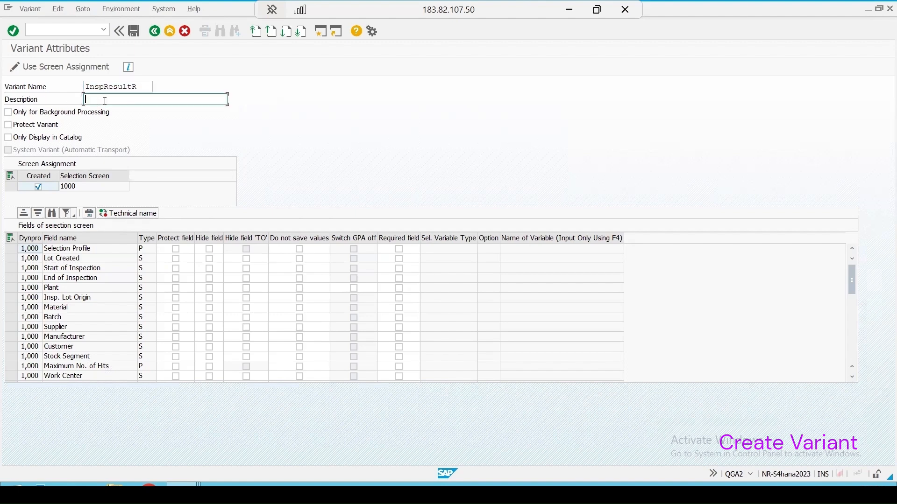
pyautogui.hotkey('ctrl', 'v')
pyautogui.click(134, 32)
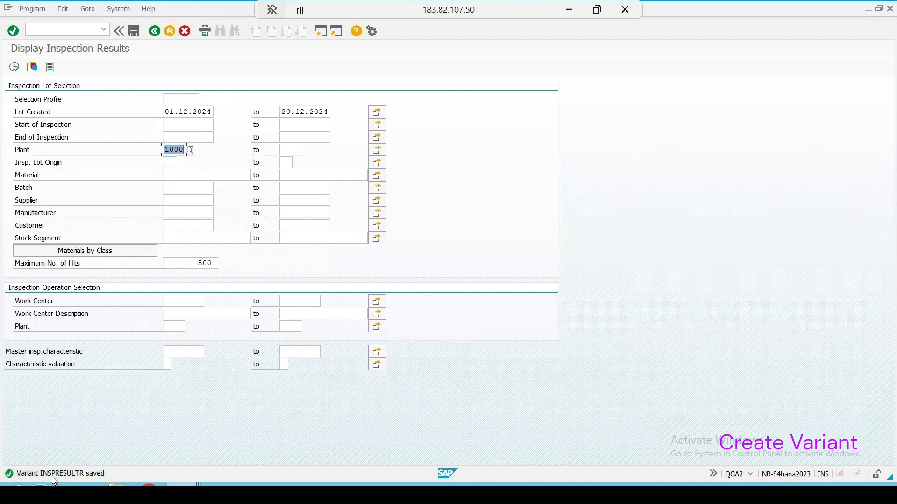
pyautogui.doubleClick(54, 474)
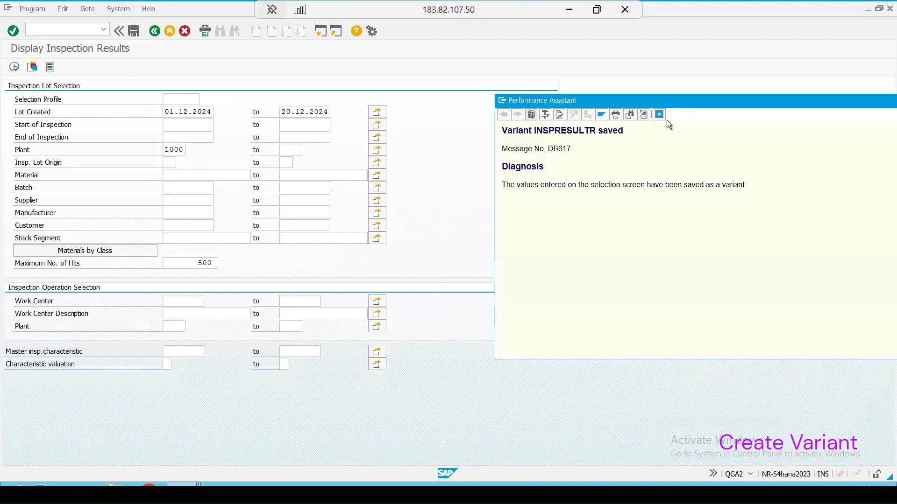
pyautogui.click(659, 115)
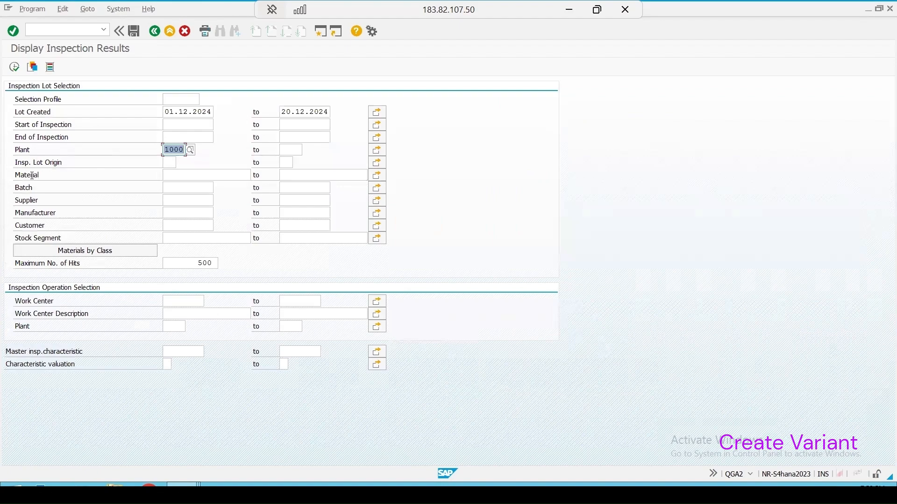
# Clear the plant and the Lot Created start date, and refill them by loading the INSPRESULTR variant
pyautogui.press('Delete')
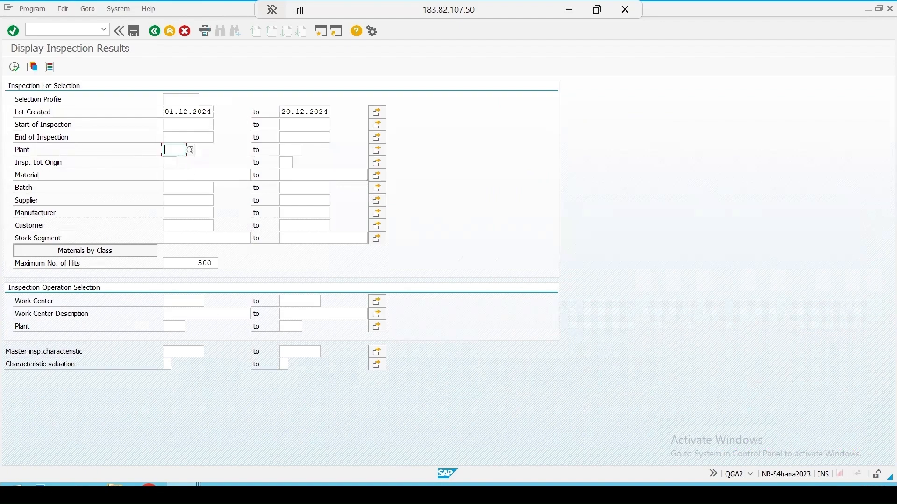
pyautogui.moveTo(215, 109); pyautogui.dragTo(108, 107)
pyautogui.press('Delete')
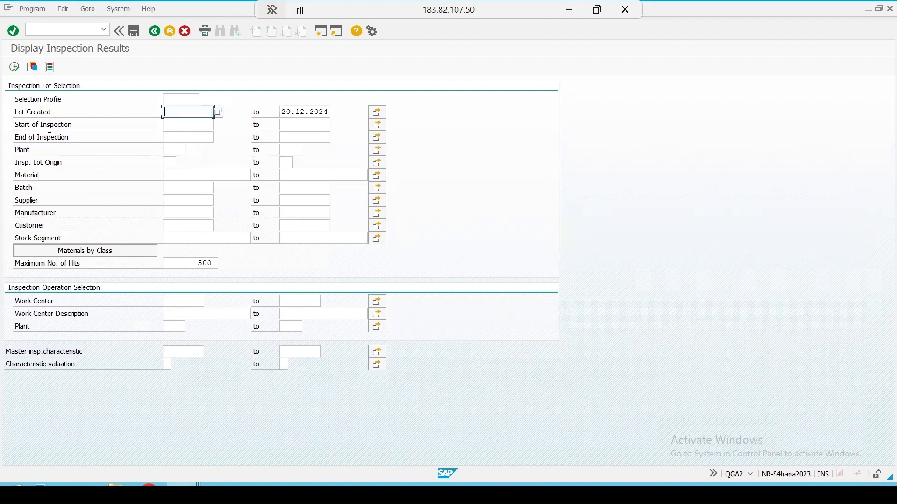
pyautogui.click(32, 67)
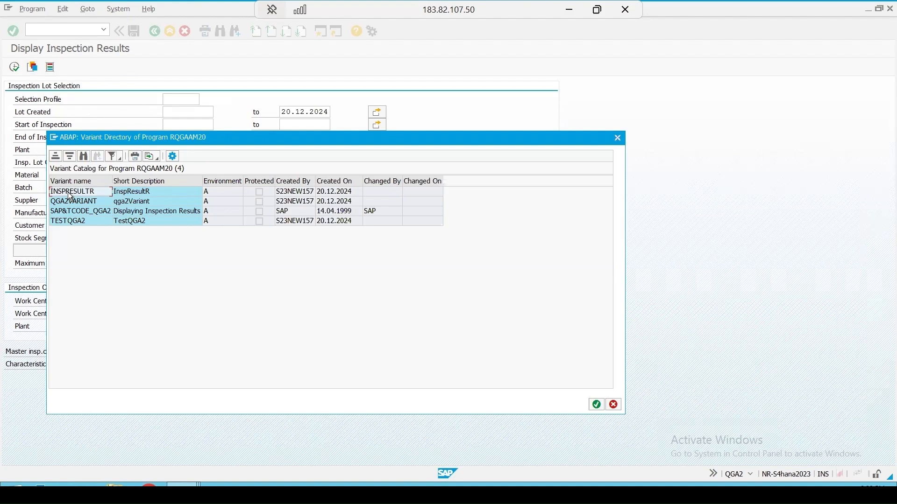
pyautogui.doubleClick(86, 197)
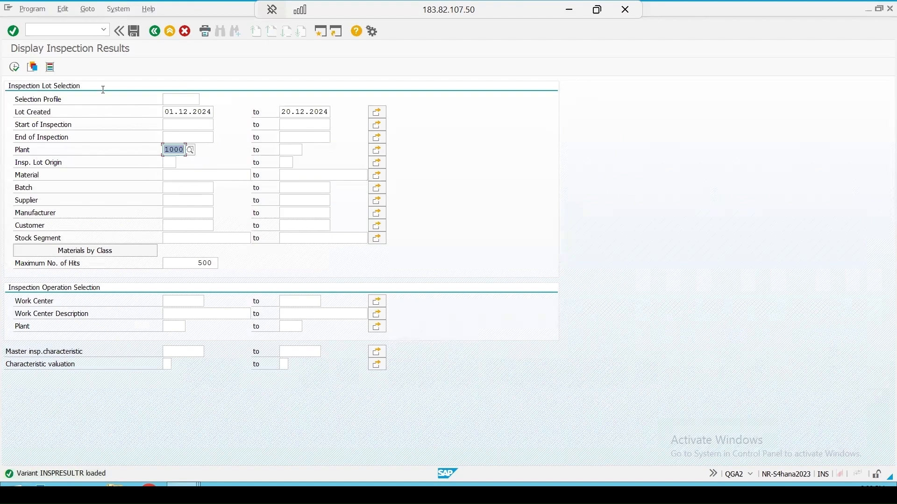
# Copy the program name RQGAAM20 from the system status details of the inspection results transaction and close them
pyautogui.click(115, 9)
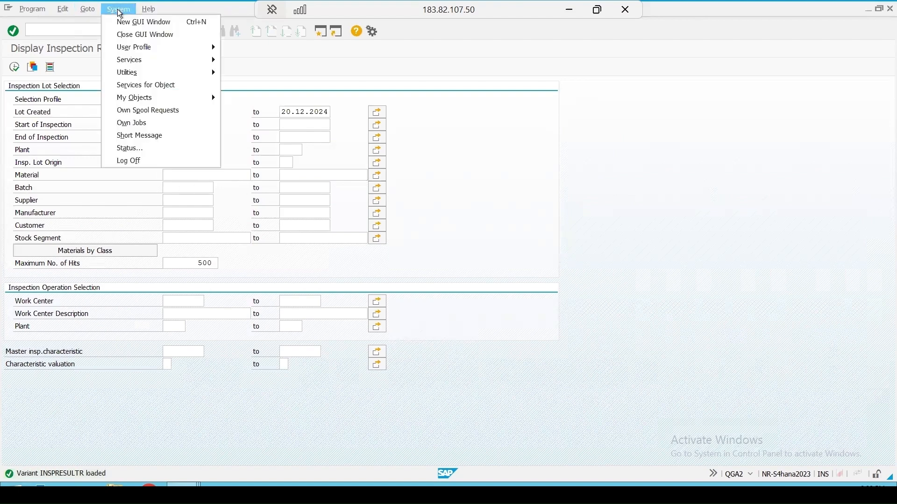
pyautogui.click(144, 152)
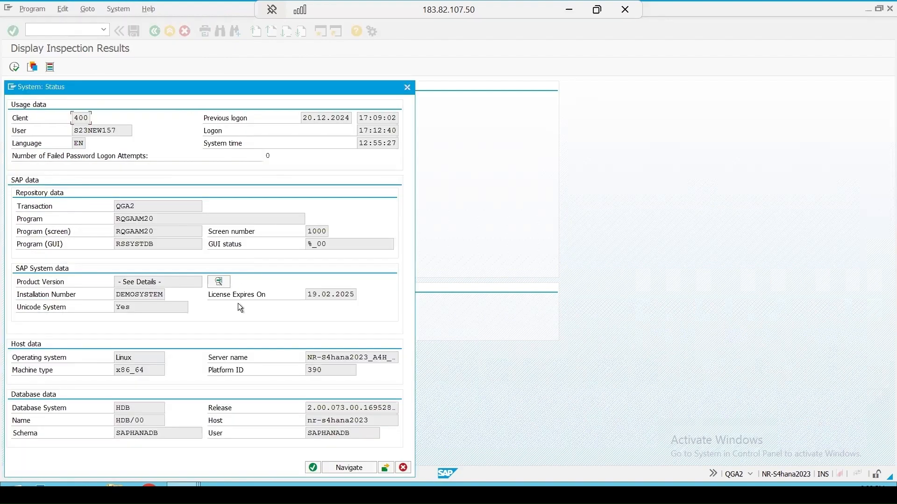
pyautogui.moveTo(91, 208); pyautogui.dragTo(30, 212)
pyautogui.hotkey('ctrl', 'c')
pyautogui.click(406, 88)
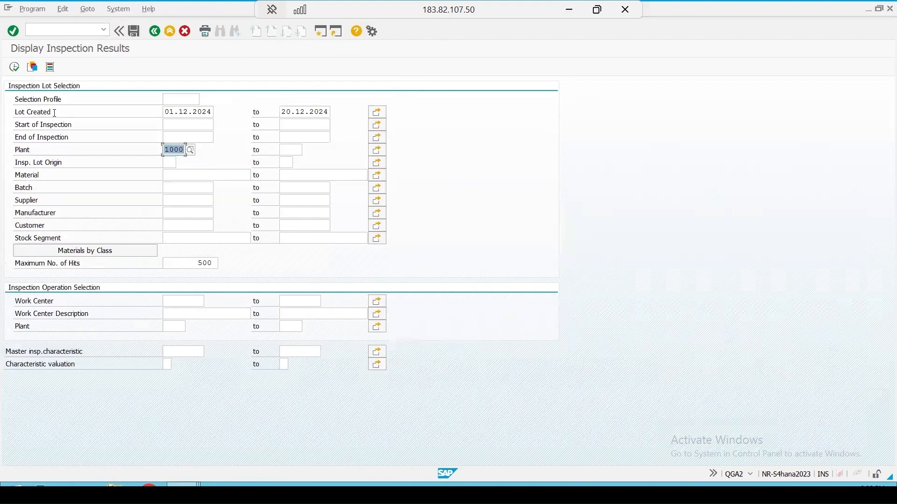
# Start transaction SM36 and name the new background job InsResultReportMail
pyautogui.click(63, 29)
pyautogui.click(104, 29)
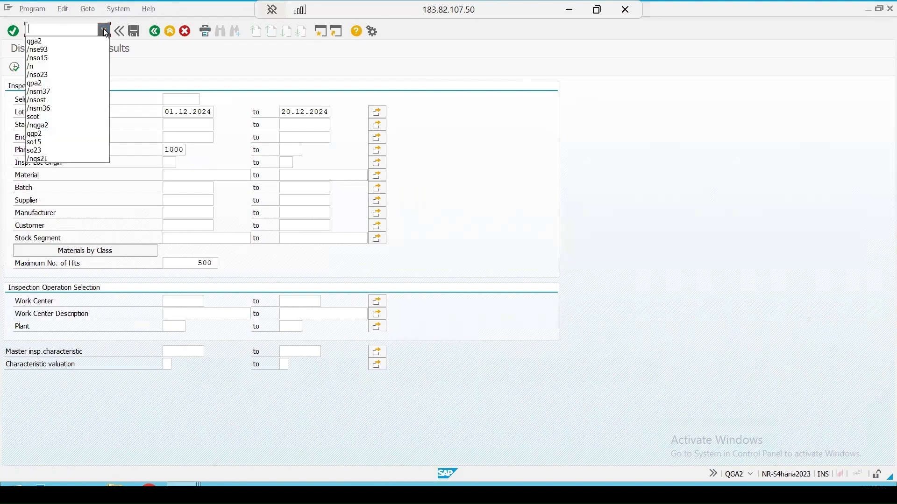
pyautogui.click(49, 109)
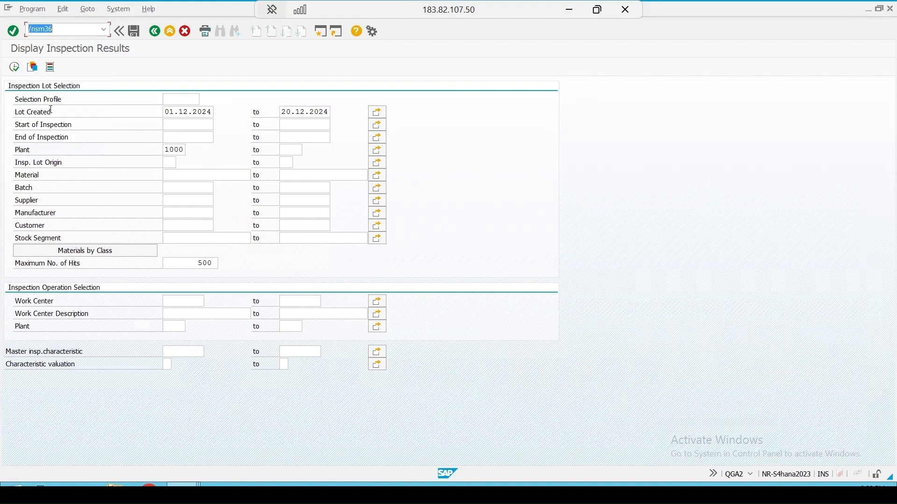
pyautogui.press('Return')
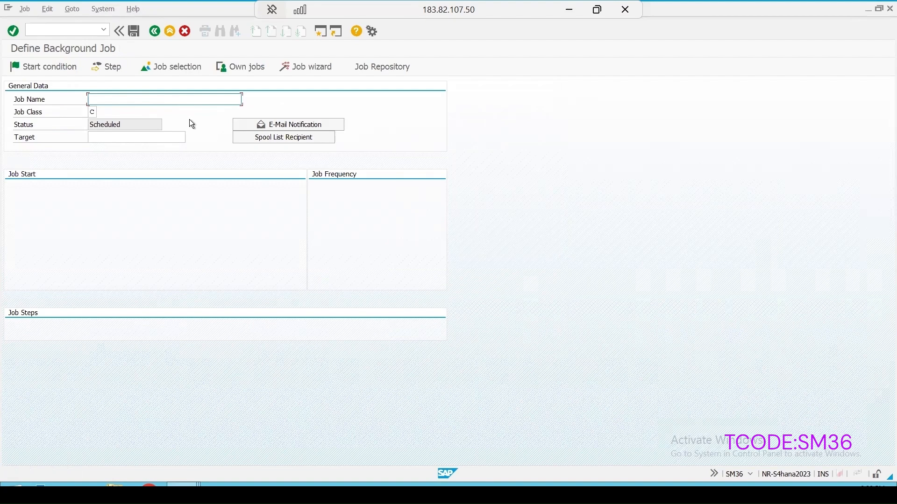
pyautogui.write('InsResultReportMail')
pyautogui.press('Return')
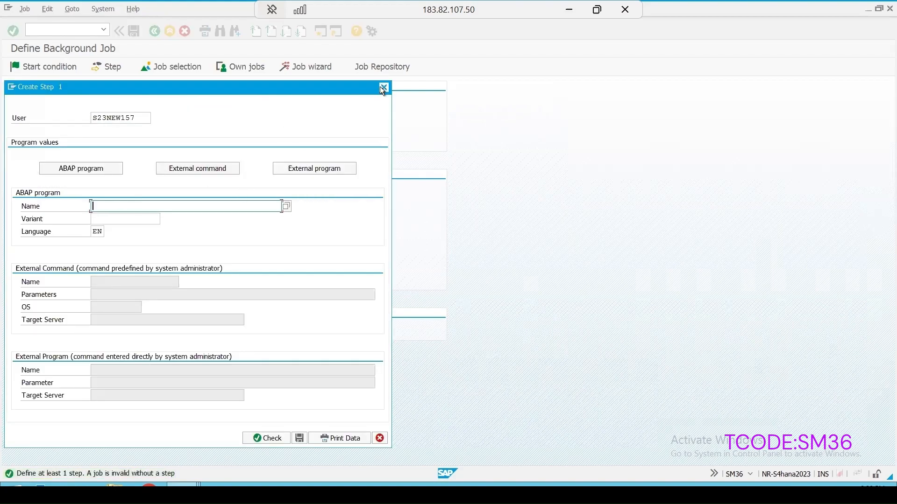
# Define the job's first step with ABAP program RQGAAM20 and variant INSPRESULTR, save it and return to the job definition
pyautogui.hotkey('ctrl', 'v')
pyautogui.click(108, 219)
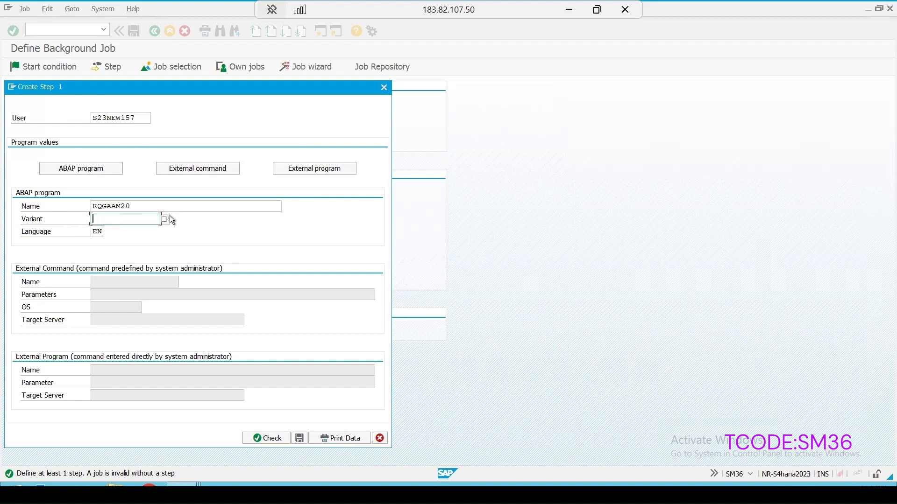
pyautogui.press('F4')
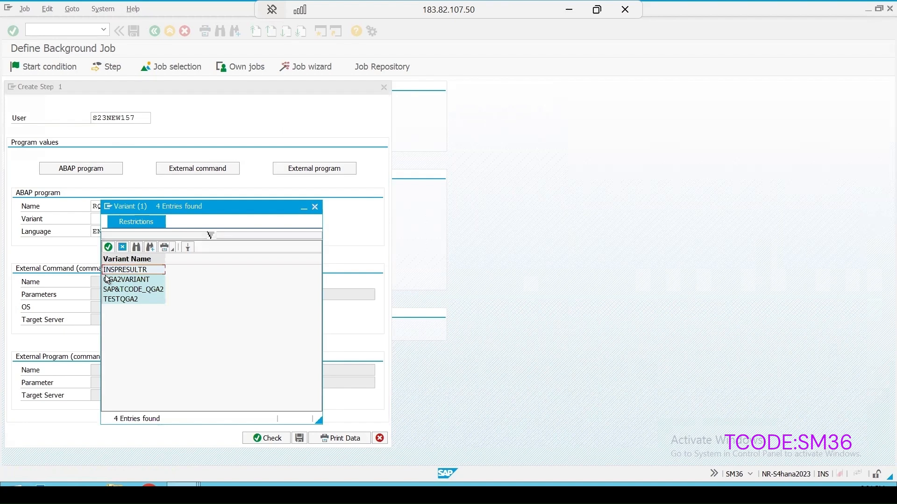
pyautogui.doubleClick(136, 271)
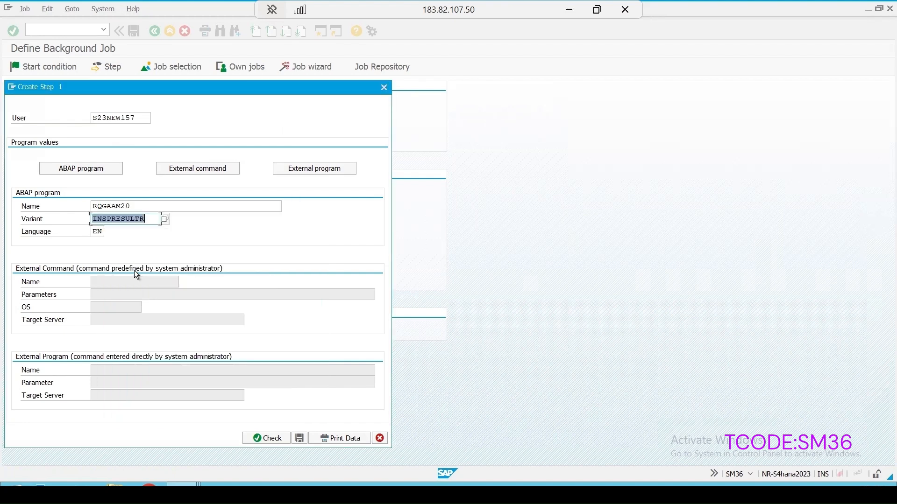
pyautogui.click(273, 438)
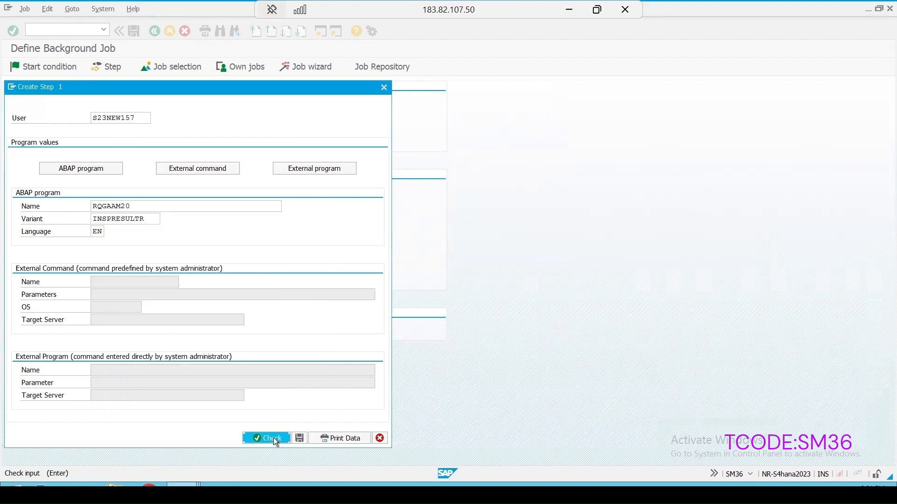
pyautogui.click(299, 439)
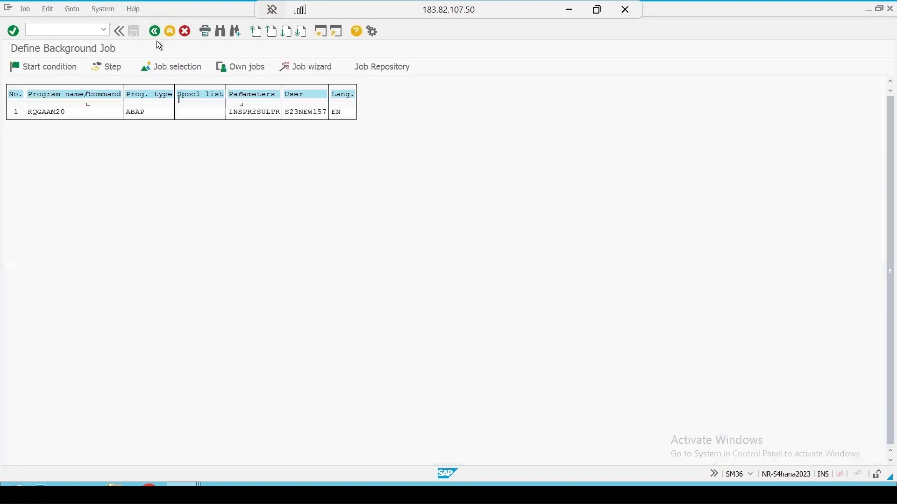
pyautogui.click(155, 31)
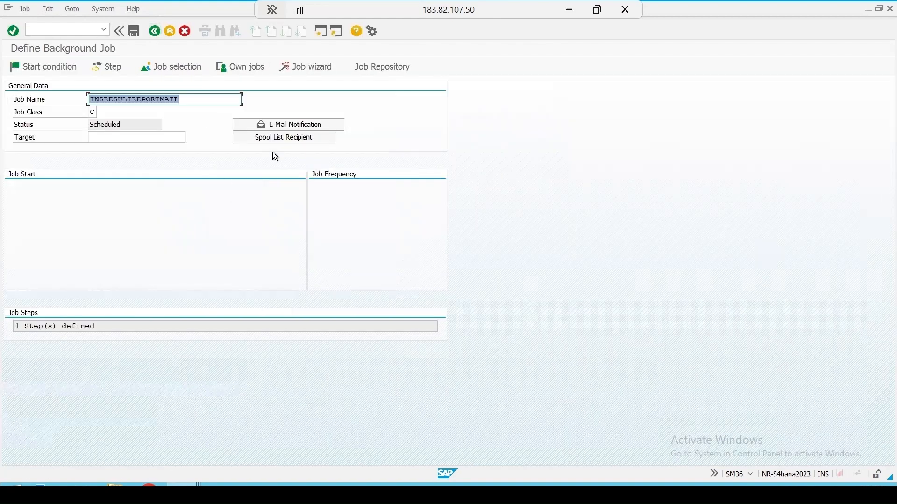
# Assign the shared distribution list INSRESULTDL as the job's spool list recipient
pyautogui.click(296, 139)
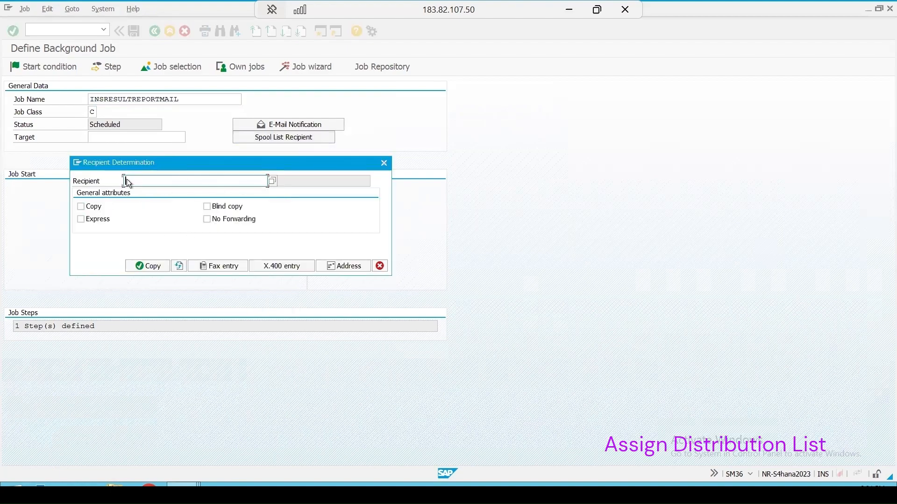
pyautogui.click(273, 181)
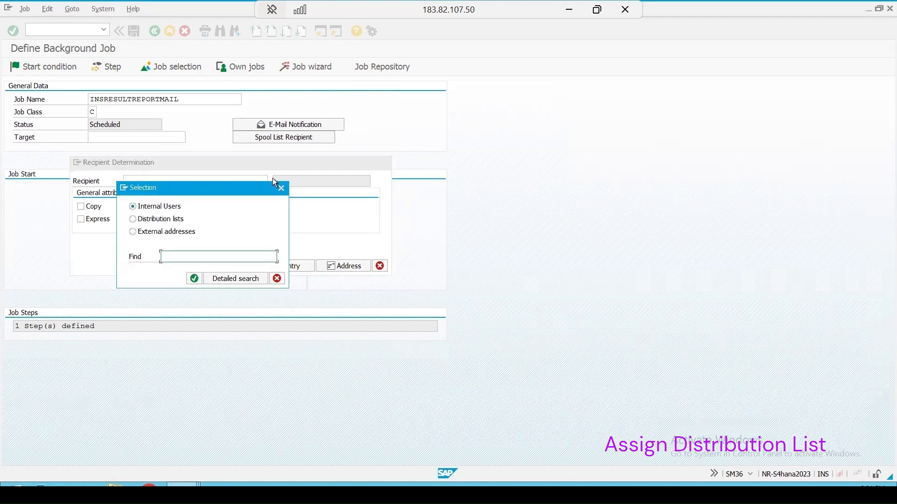
pyautogui.click(151, 224)
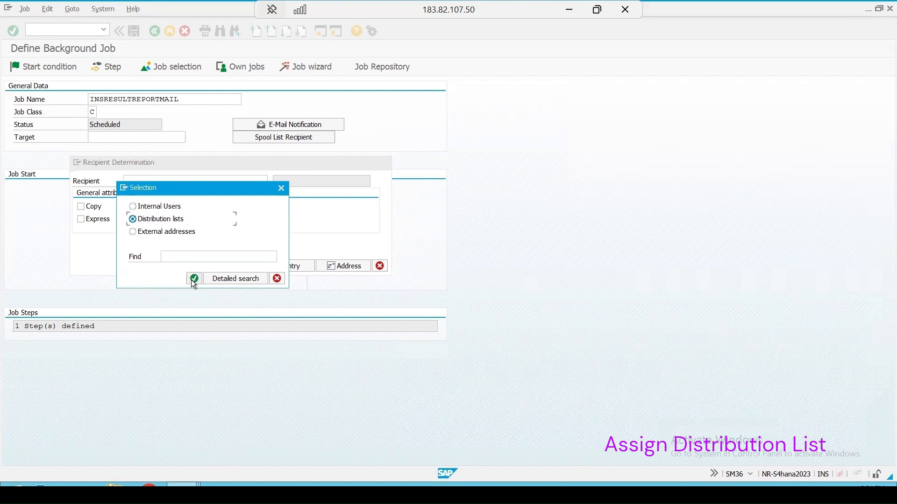
pyautogui.click(194, 280)
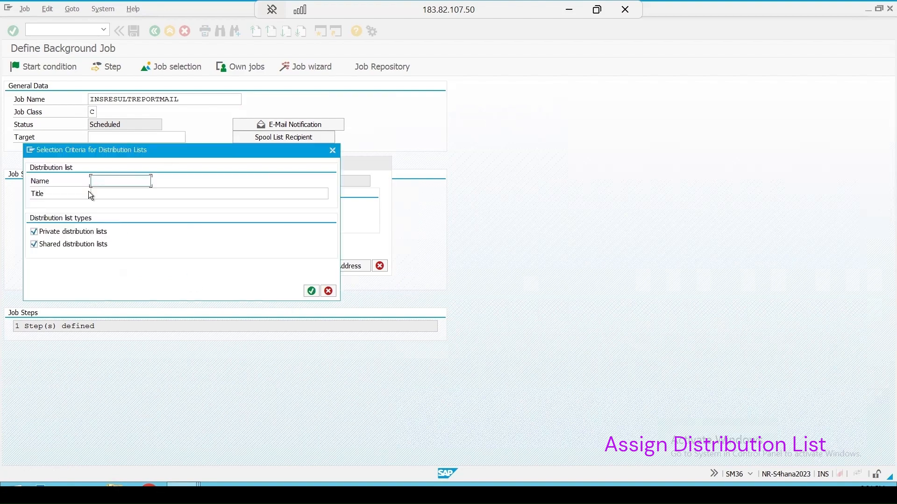
pyautogui.moveTo(161, 150); pyautogui.dragTo(422, 162)
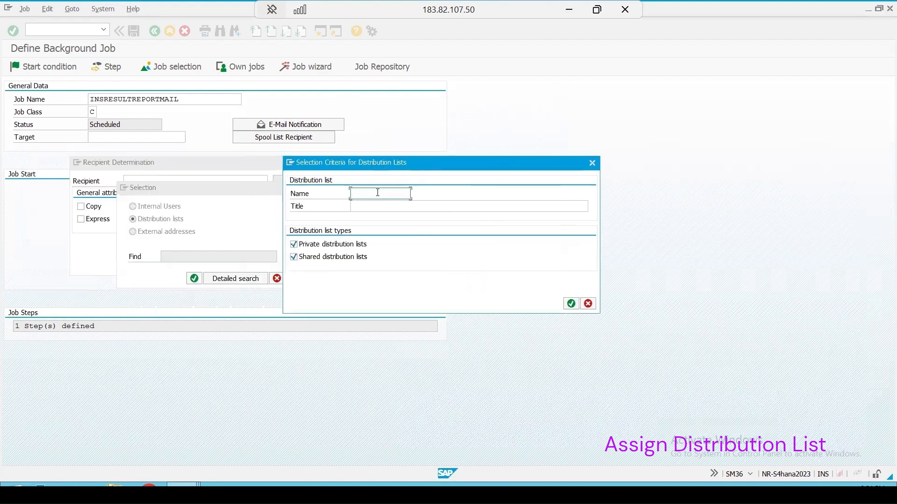
pyautogui.click(571, 304)
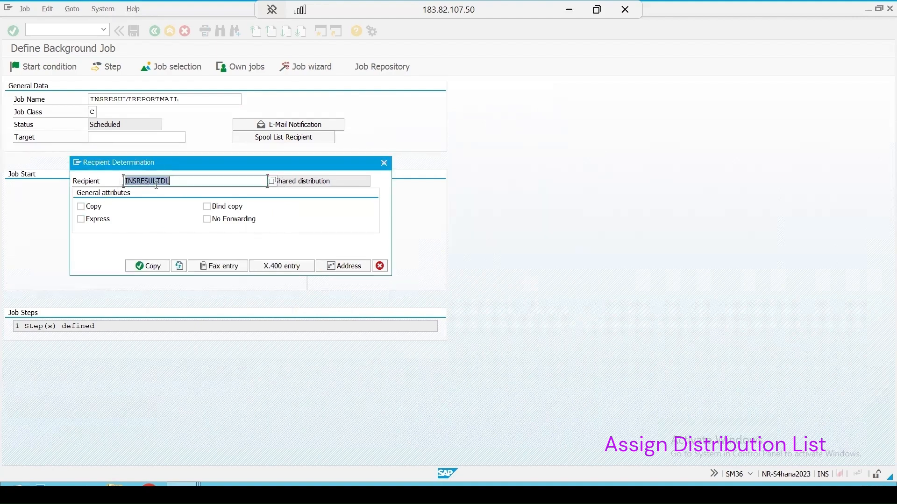
pyautogui.click(159, 271)
# Set the job's start condition to immediate, view the available period values, and leave the job non-periodic
pyautogui.click(32, 70)
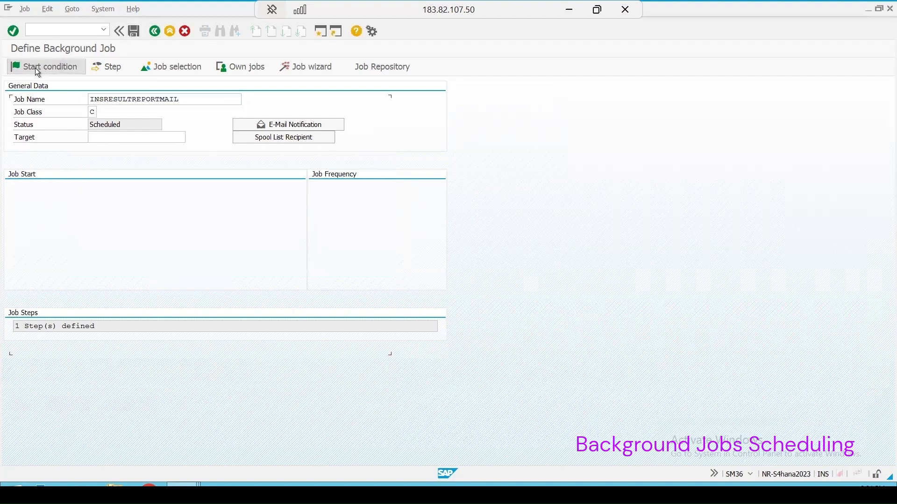
pyautogui.moveTo(177, 95); pyautogui.dragTo(519, 116)
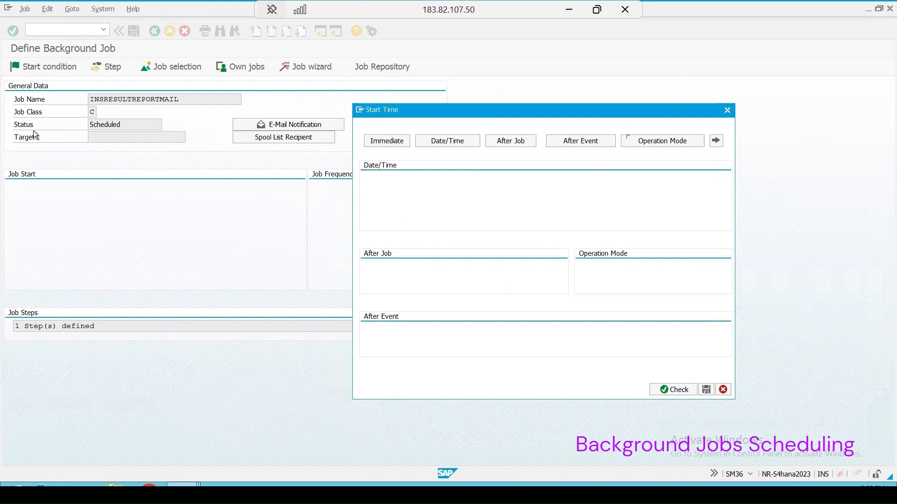
pyautogui.click(386, 142)
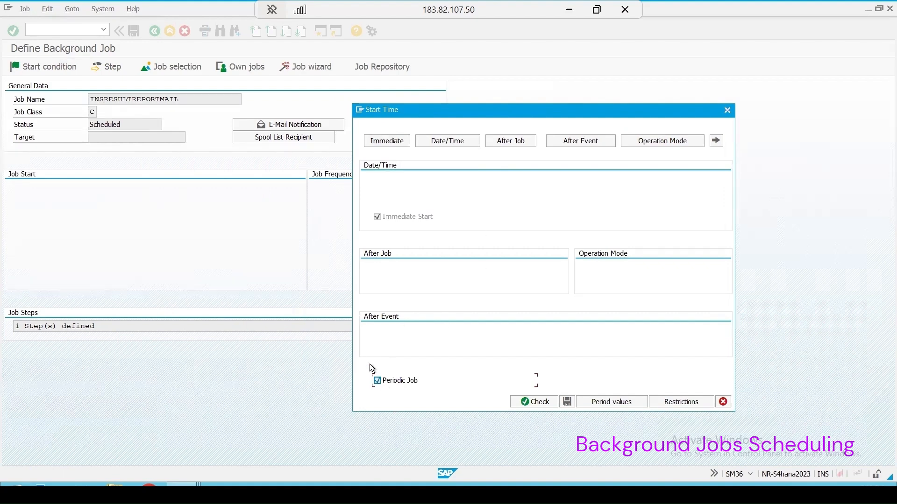
pyautogui.click(610, 402)
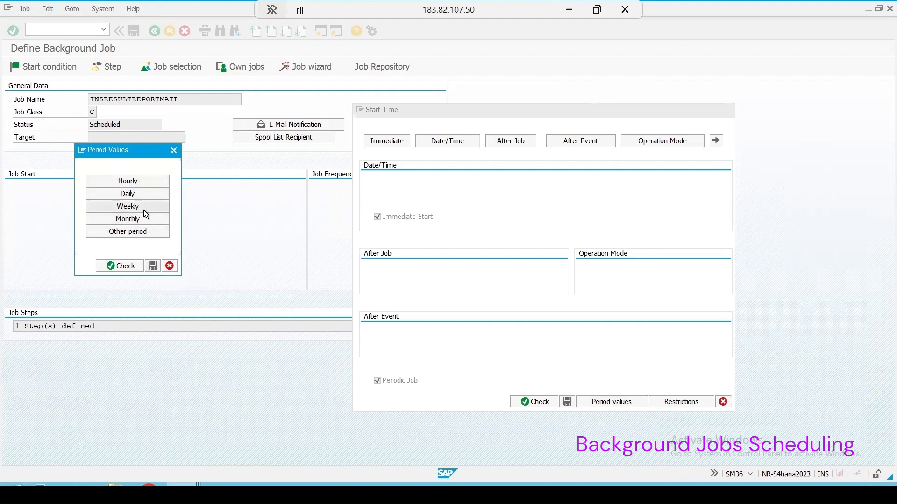
pyautogui.click(174, 151)
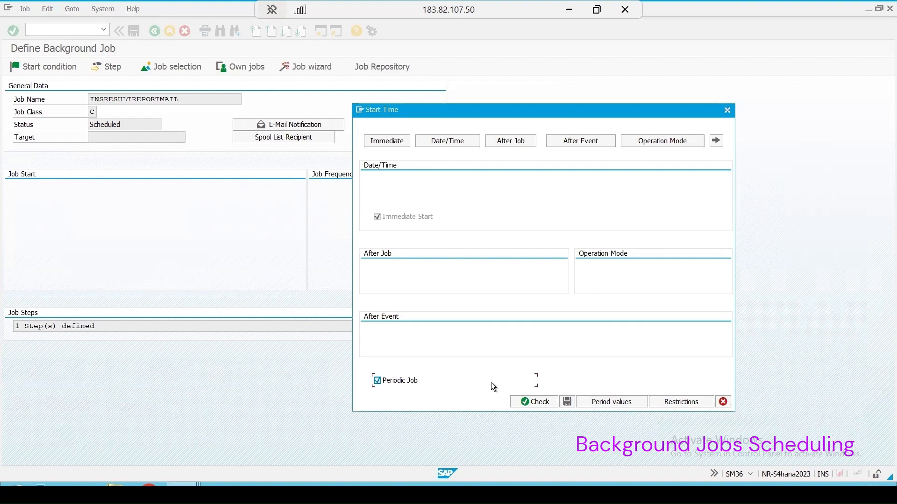
pyautogui.click(377, 380)
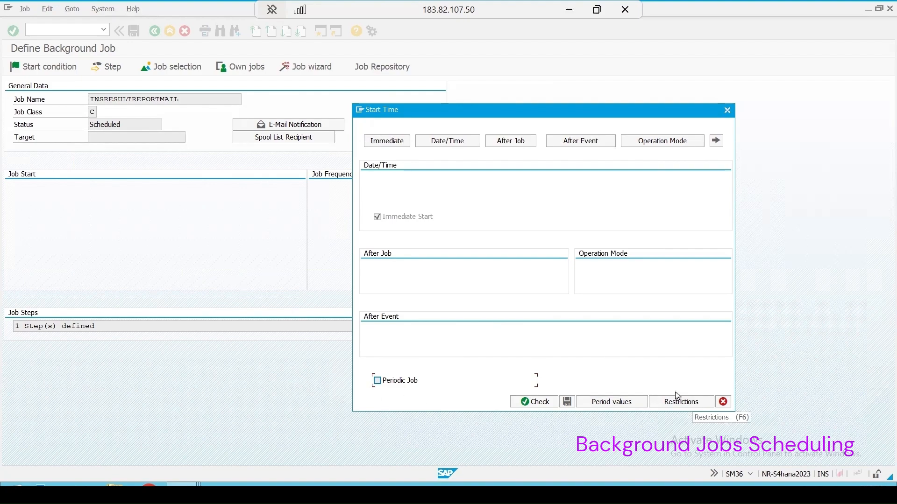
# Review the start date restrictions and the available factory calendars, and close them without choosing anything
pyautogui.click(680, 404)
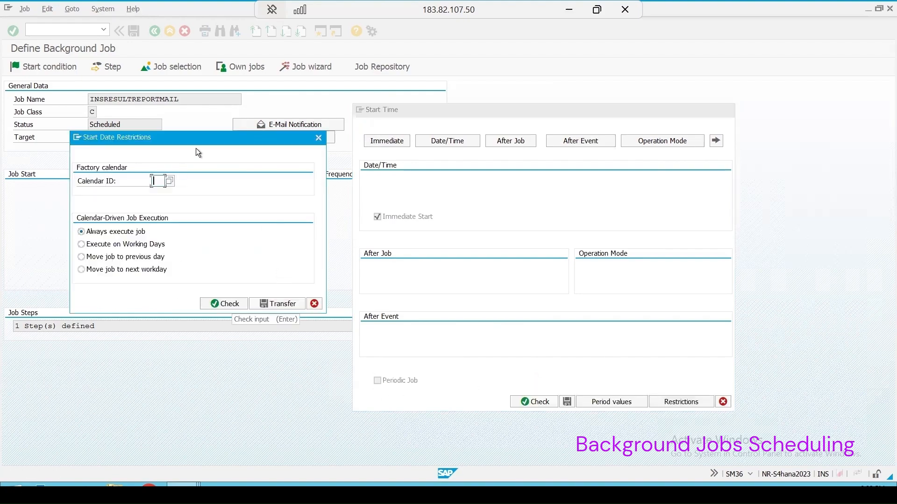
pyautogui.moveTo(204, 140); pyautogui.dragTo(582, 164)
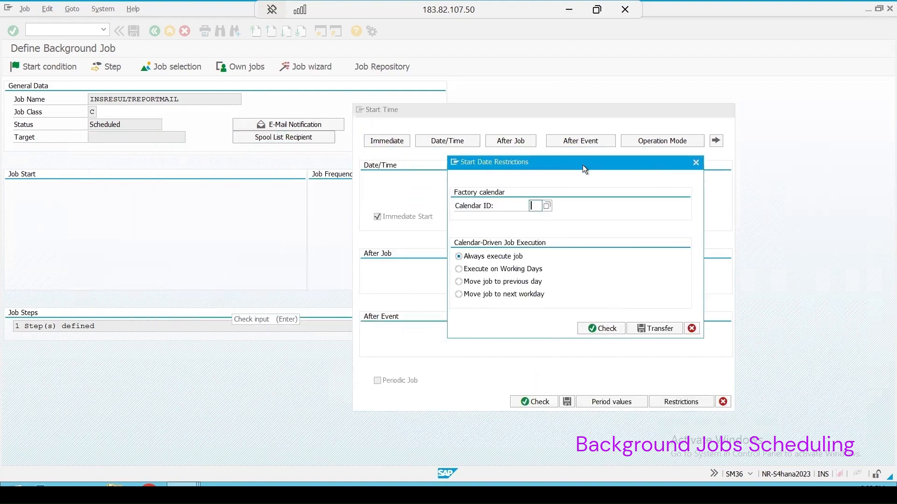
pyautogui.click(548, 206)
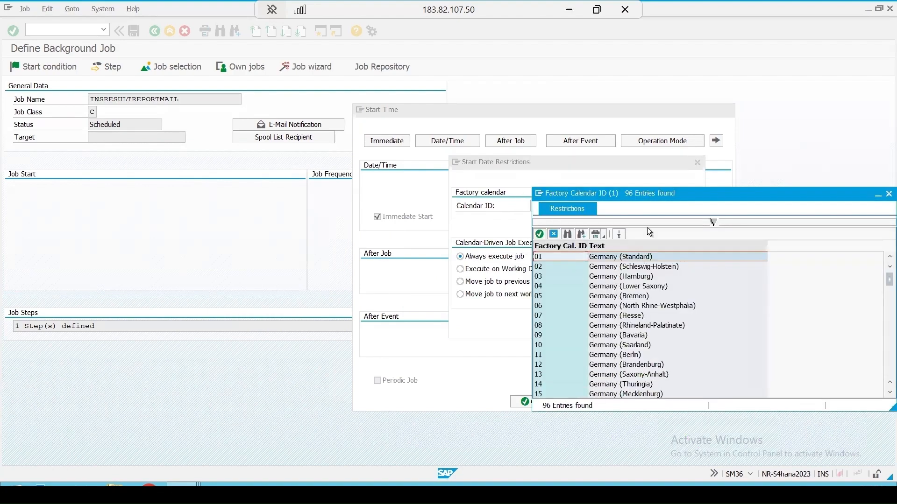
pyautogui.click(553, 234)
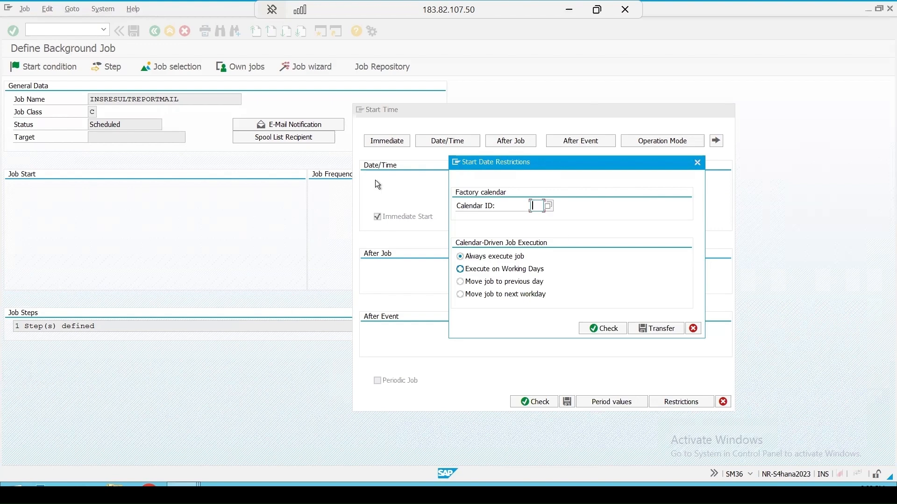
pyautogui.click(698, 163)
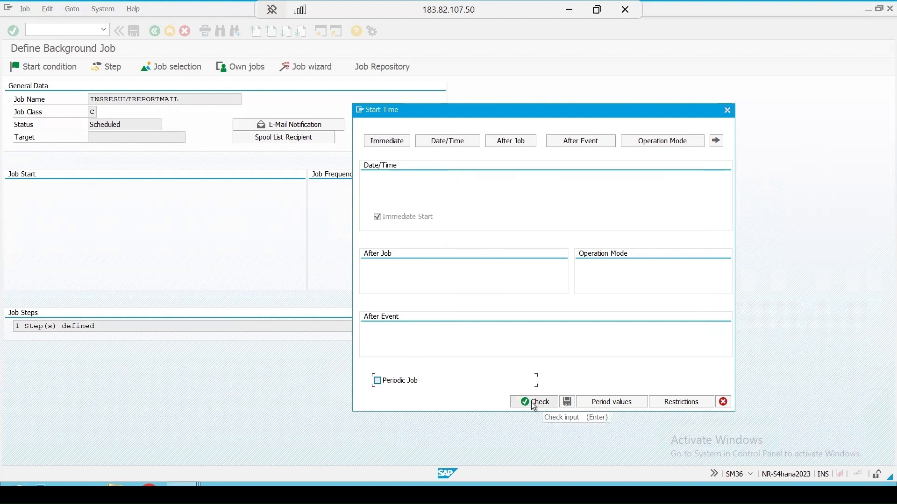
# Save the immediate start condition and the background job, and read the details of the save message
pyautogui.click(568, 403)
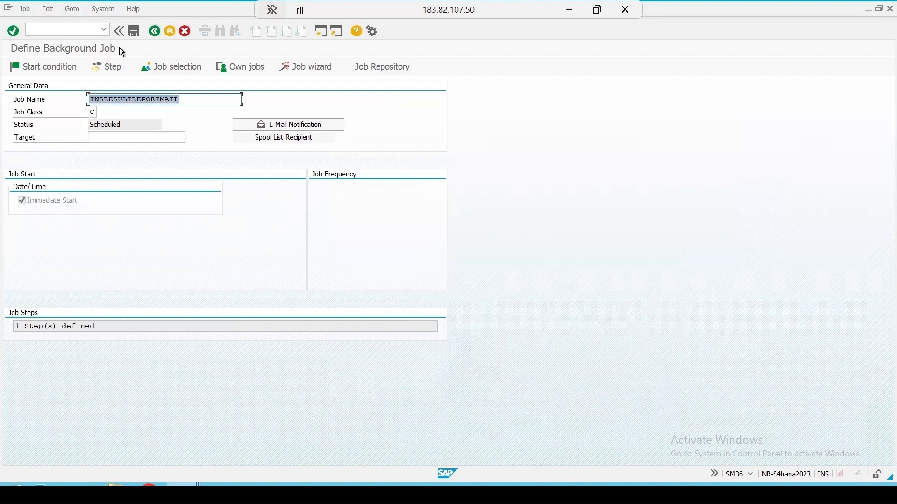
pyautogui.click(134, 32)
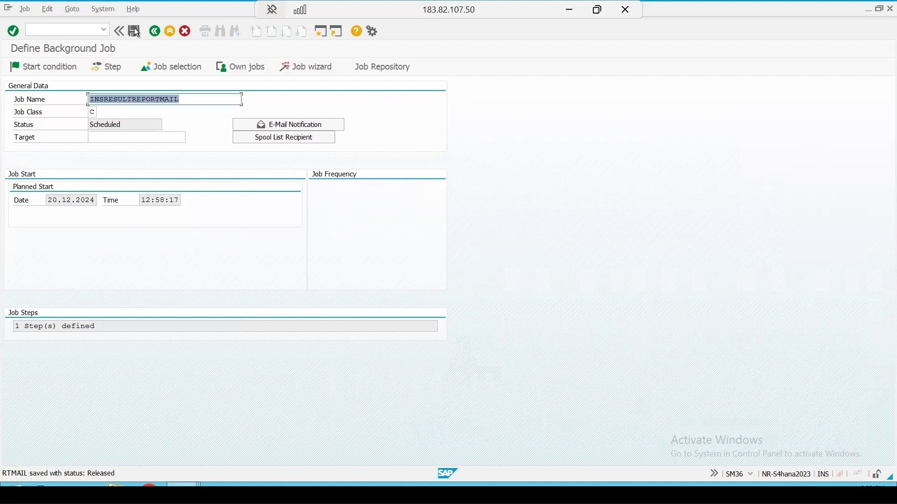
pyautogui.doubleClick(169, 474)
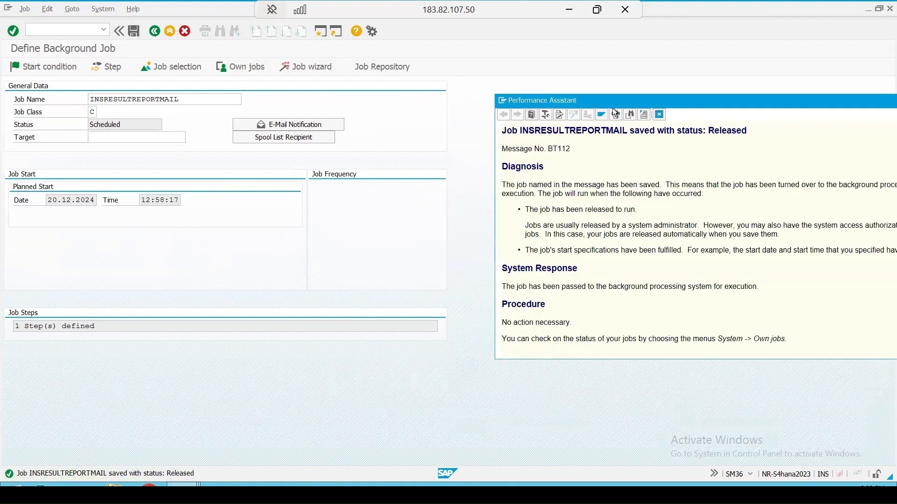
pyautogui.click(662, 114)
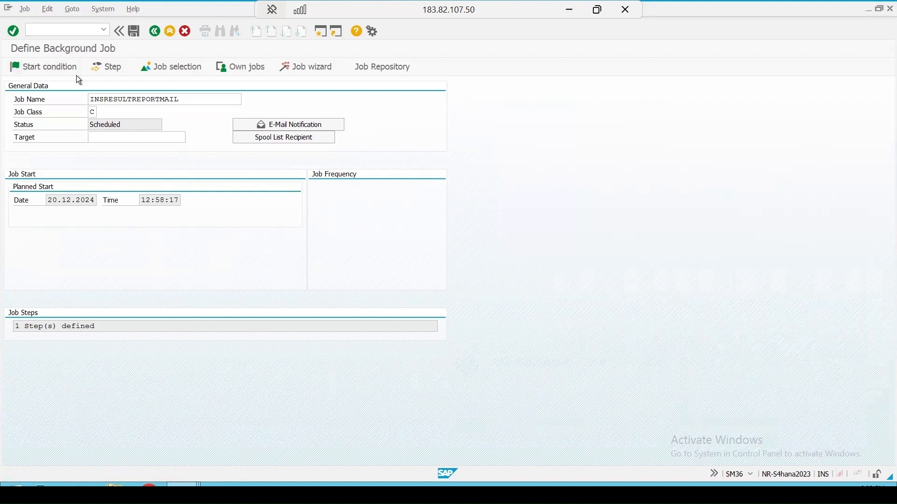
# Start transaction SM37, include scheduled jobs in the status selection, and run the job overview
pyautogui.click(103, 30)
pyautogui.click(57, 99)
pyautogui.press('Return')
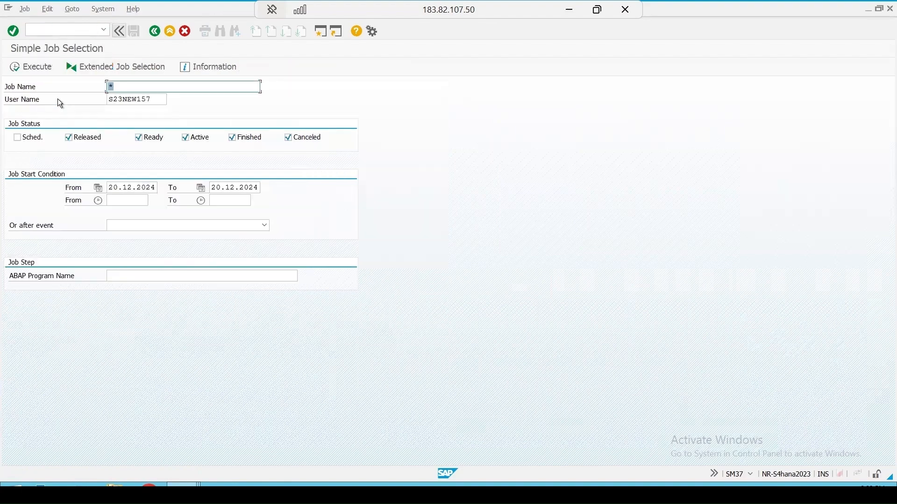
pyautogui.click(17, 137)
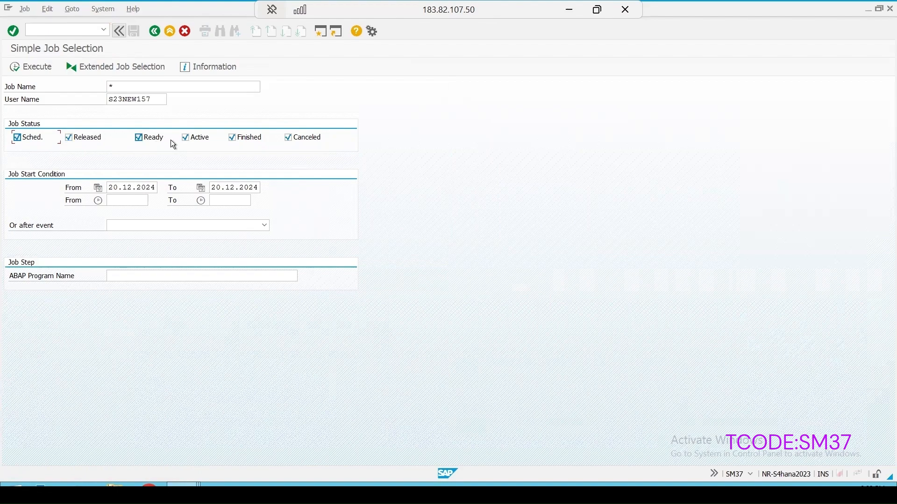
pyautogui.click(25, 70)
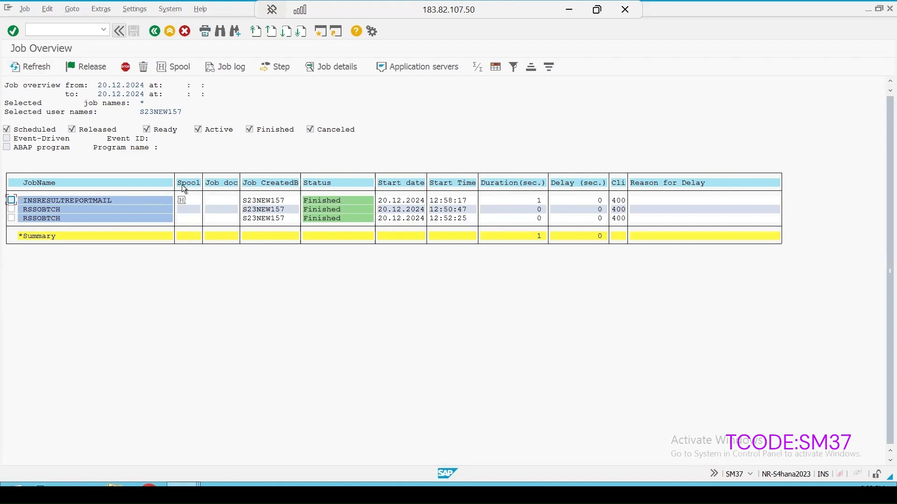
# Display the contents of the INSRESULTREPORTMAIL job's spool request and return to the spool request list
pyautogui.click(182, 201)
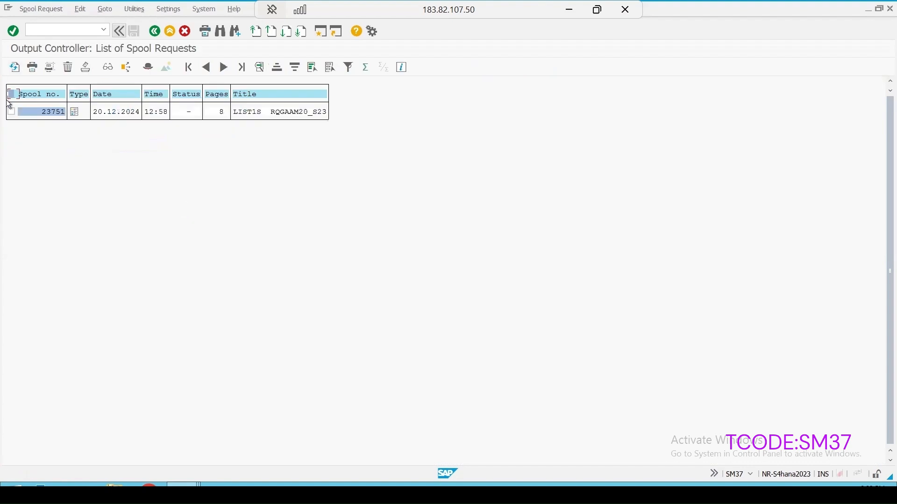
pyautogui.click(75, 113)
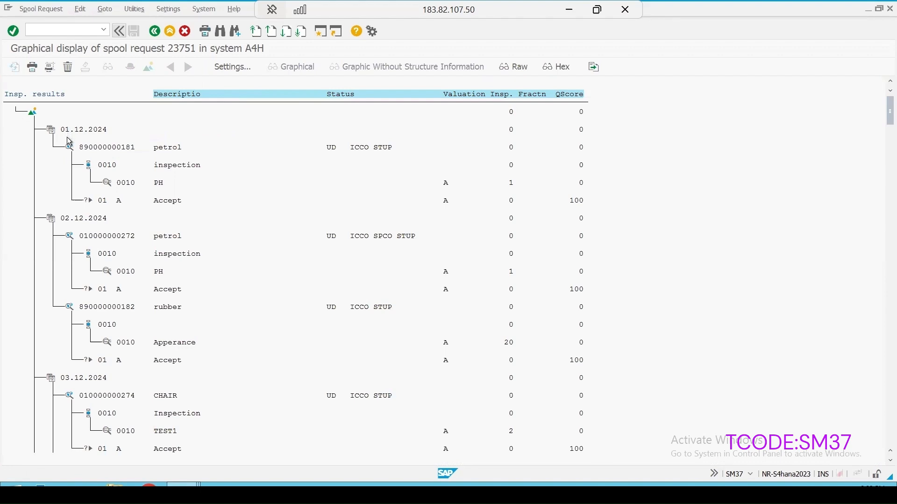
pyautogui.scroll(-3, 72, 145)
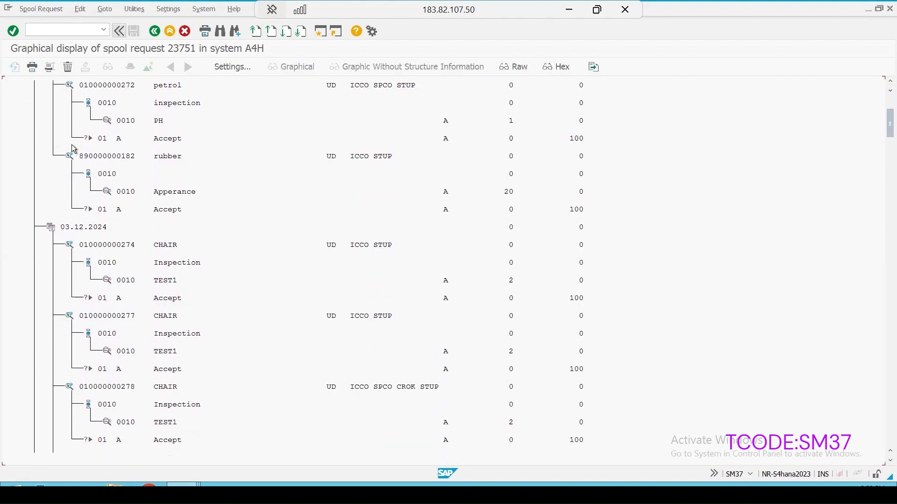
pyautogui.scroll(-2, 74, 149)
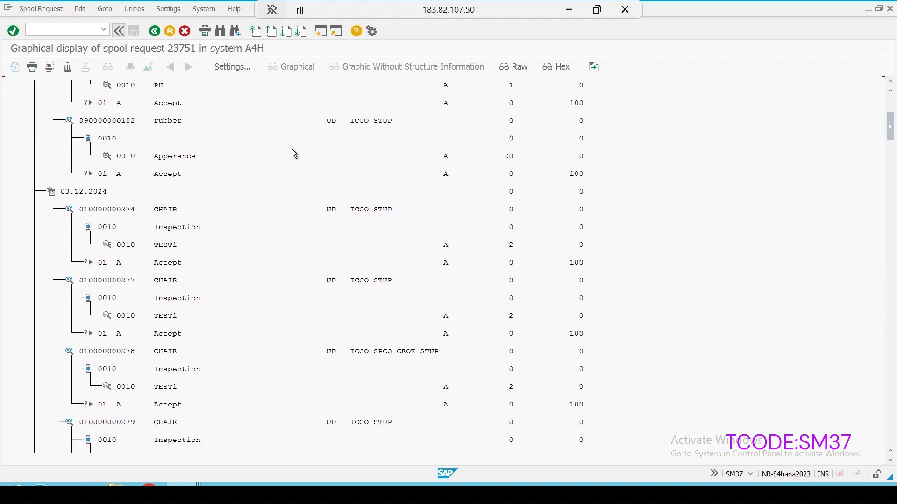
pyautogui.click(155, 32)
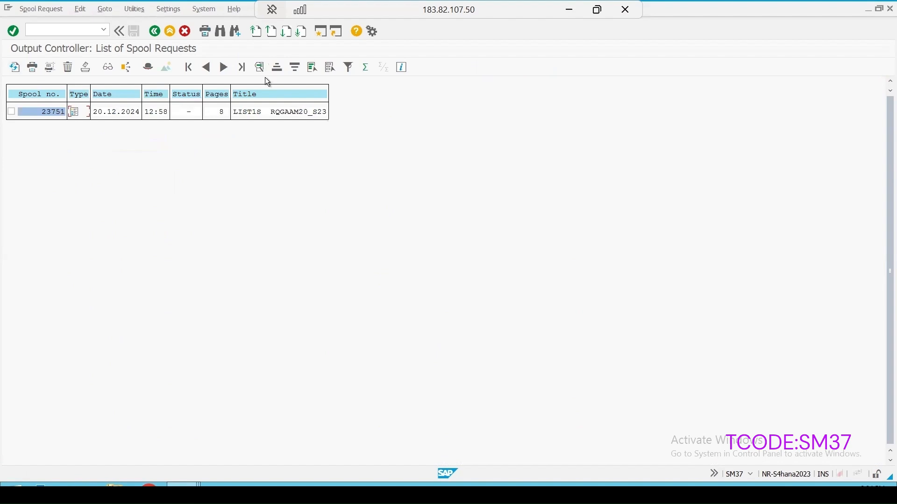
# View the detail data of the RQGAAM20 spool request and return to SAP Easy Access
pyautogui.click(13, 113)
pyautogui.click(260, 68)
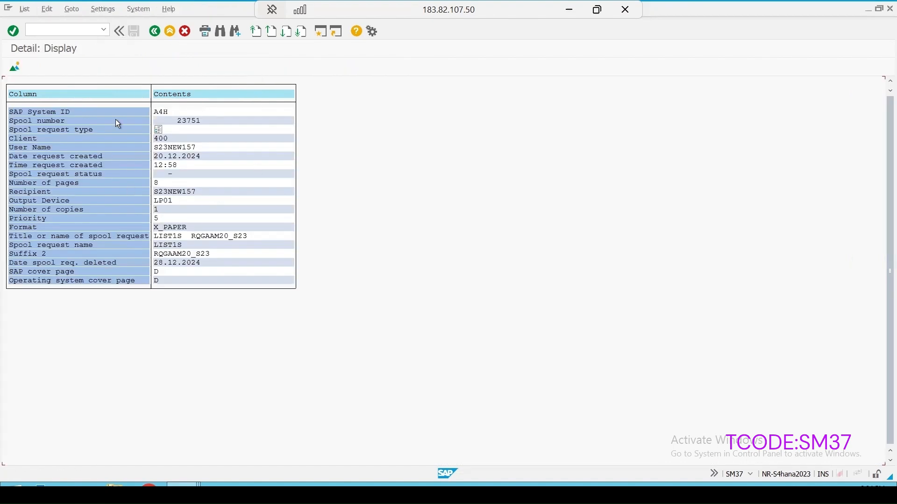
pyautogui.click(155, 34)
pyautogui.click(155, 34)
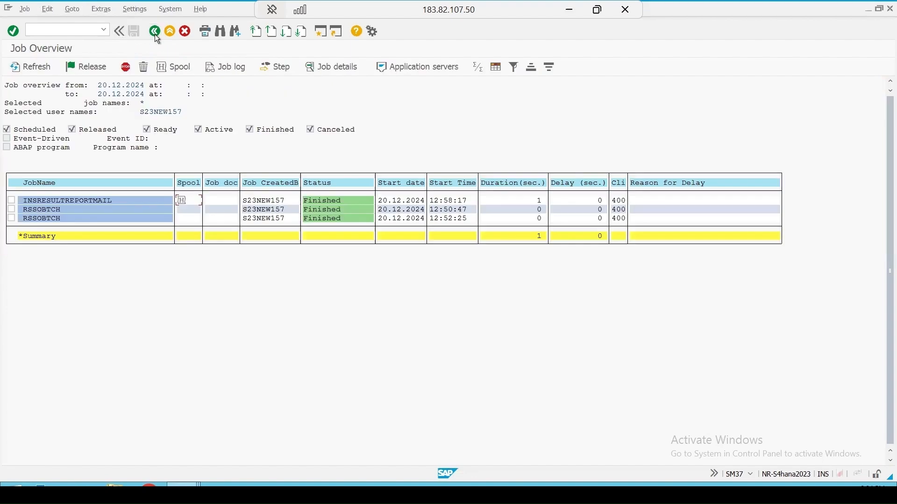
pyautogui.click(155, 35)
pyautogui.press('F3')
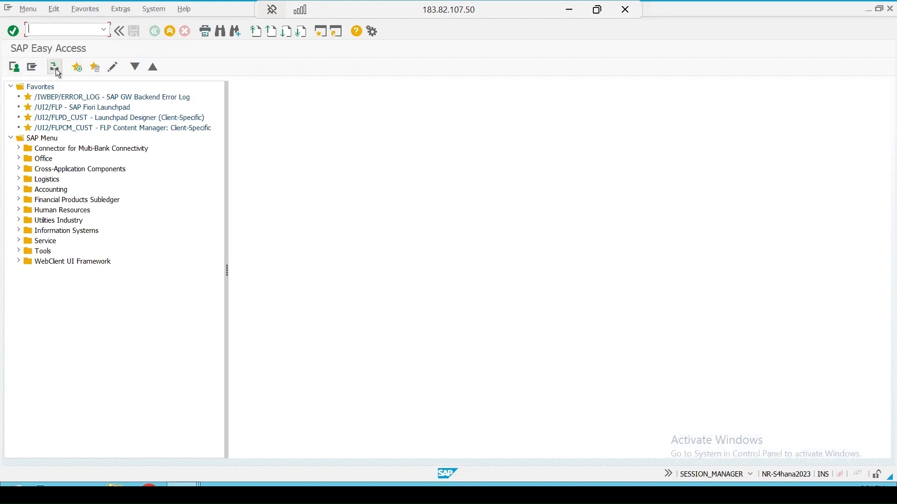
# Open the unread INSRESULTREPORTMAIL job mail from the Business Workplace inbox, view its attached inspection results and return to the mail
pyautogui.click(55, 68)
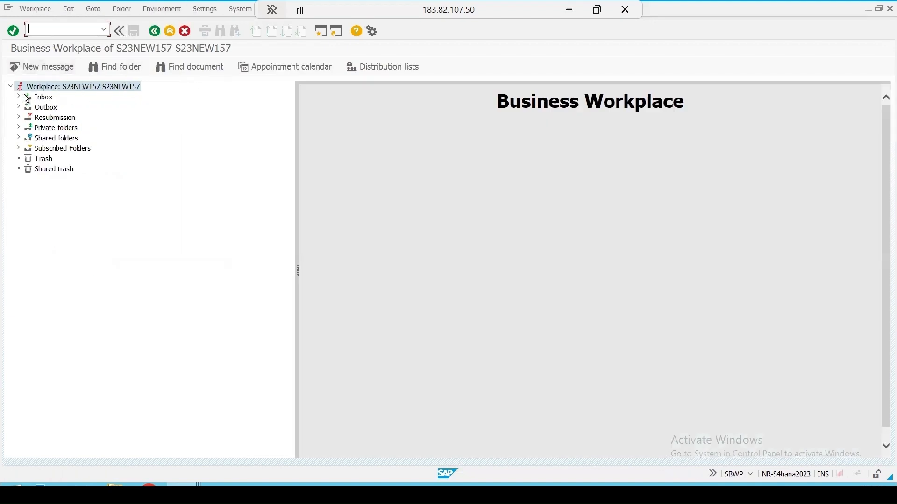
pyautogui.click(18, 97)
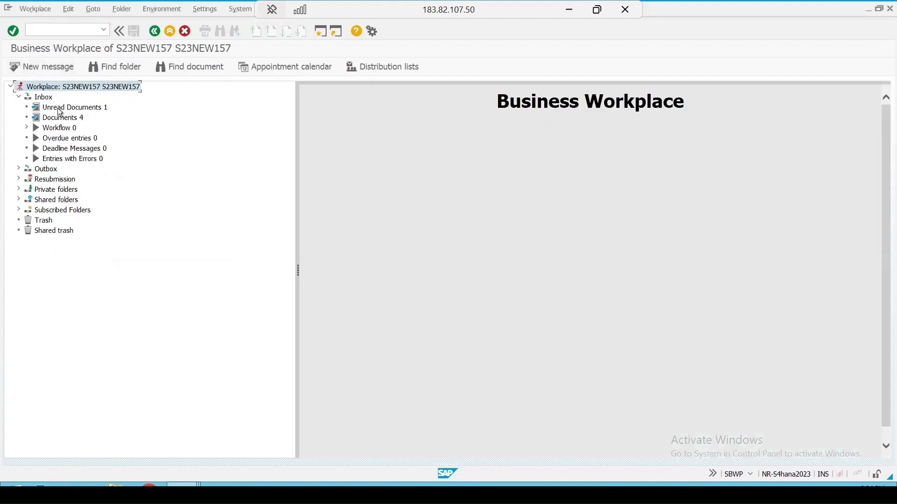
pyautogui.click(97, 108)
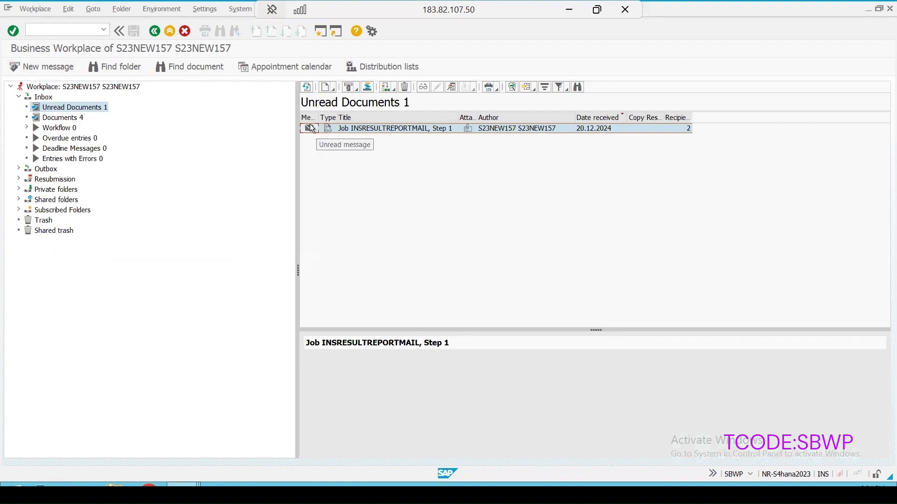
pyautogui.doubleClick(369, 128)
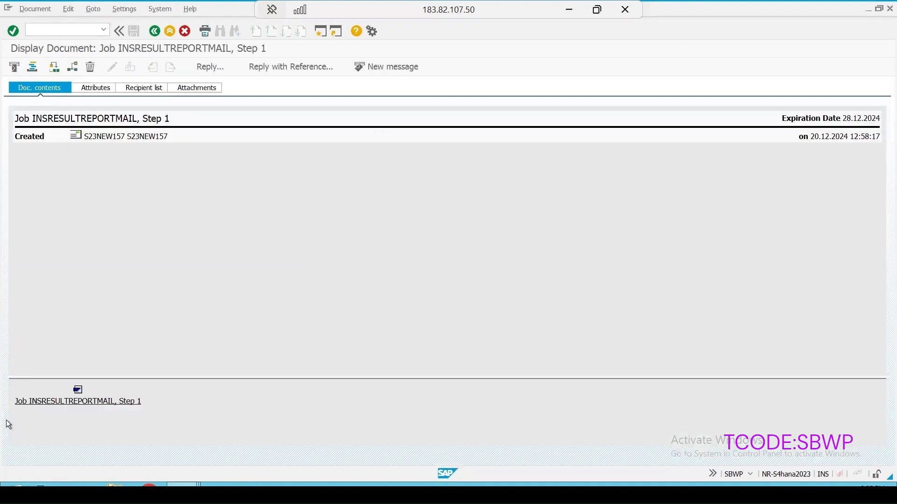
pyautogui.click(79, 391)
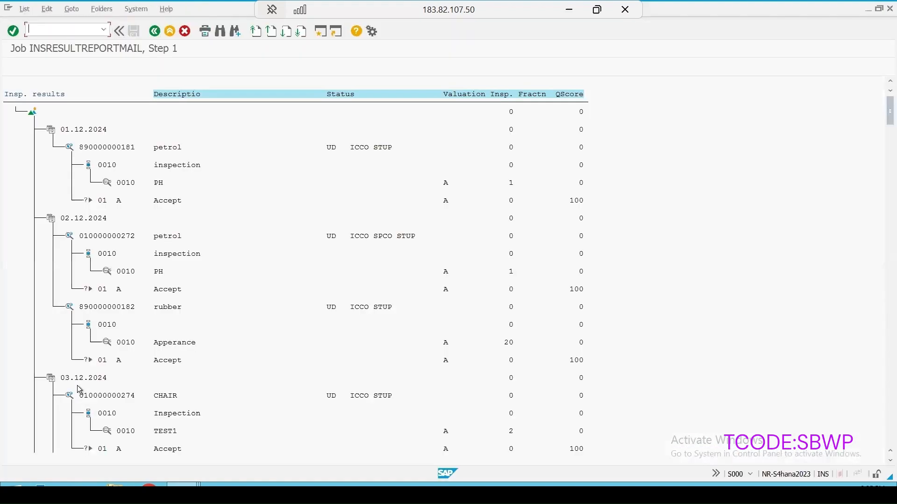
pyautogui.click(155, 31)
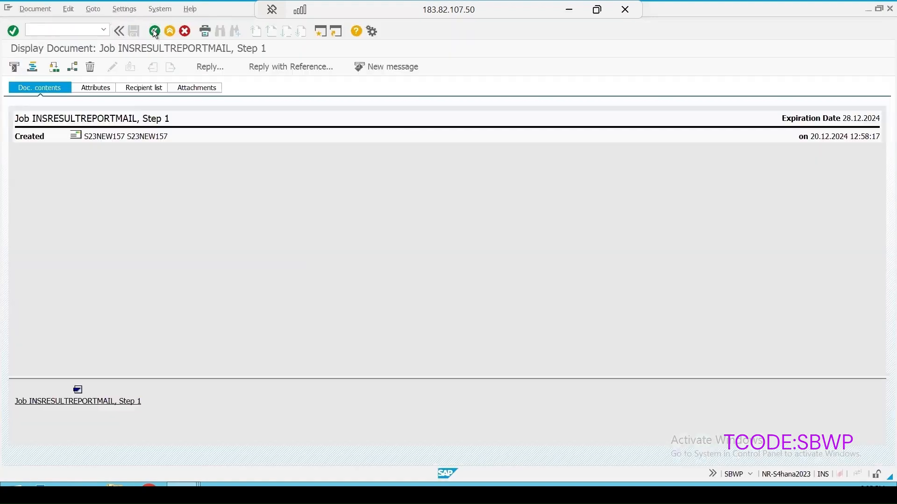
# Check the mail's attributes and the send status of each member under the INSRESULTDL recipient
pyautogui.click(95, 89)
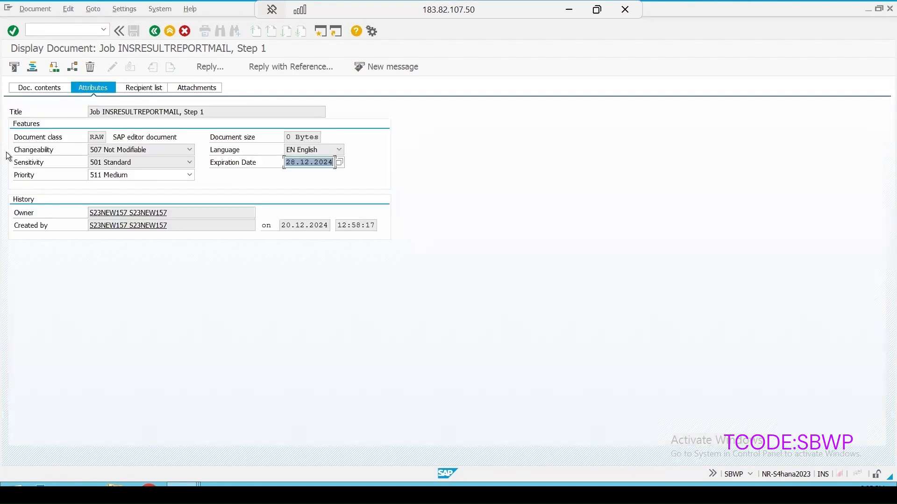
pyautogui.click(149, 90)
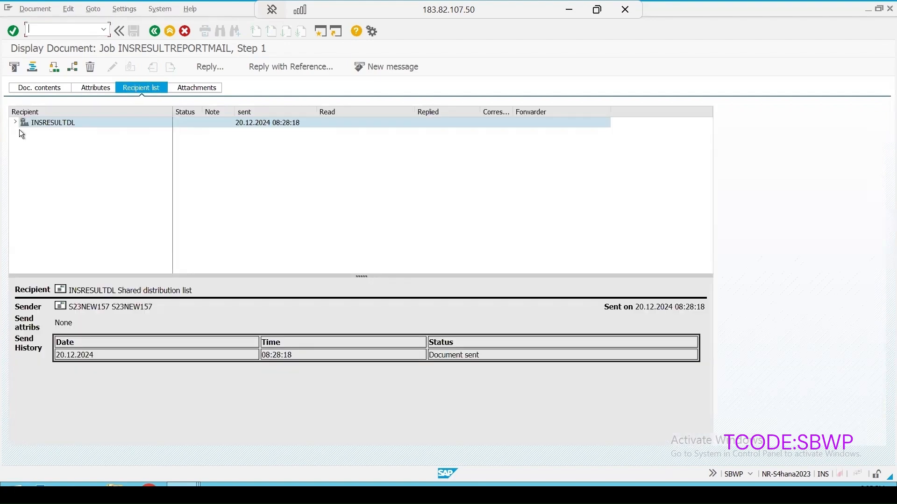
pyautogui.click(15, 122)
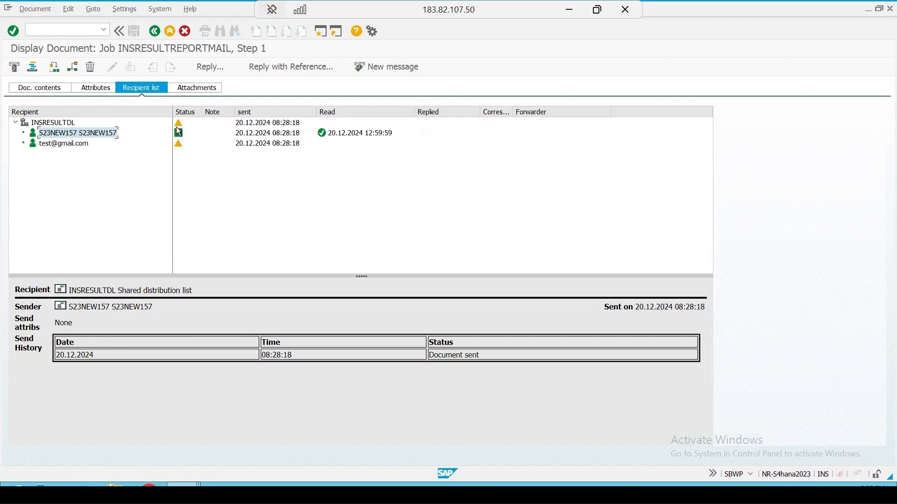
# Go to transaction SOST with /nsost and check the send status of the INSRESULTREPORTMAIL job's e-mail request
pyautogui.moveTo(181, 138)
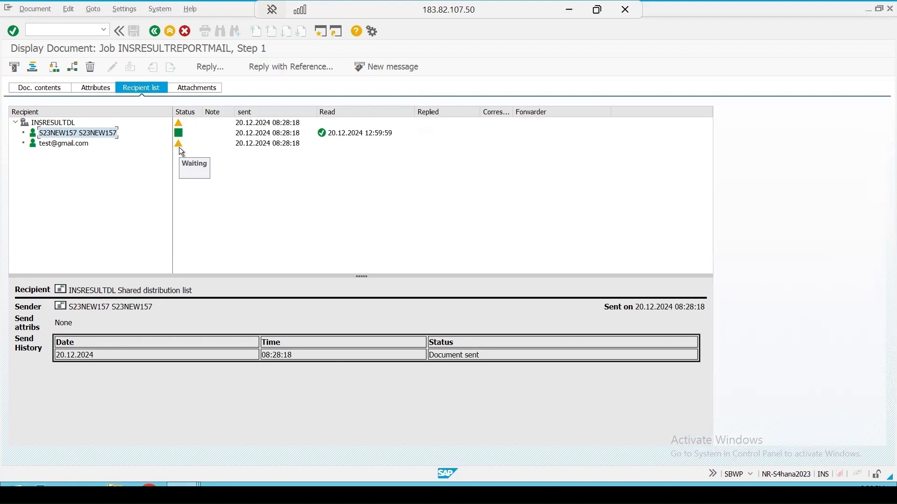
pyautogui.click(103, 29)
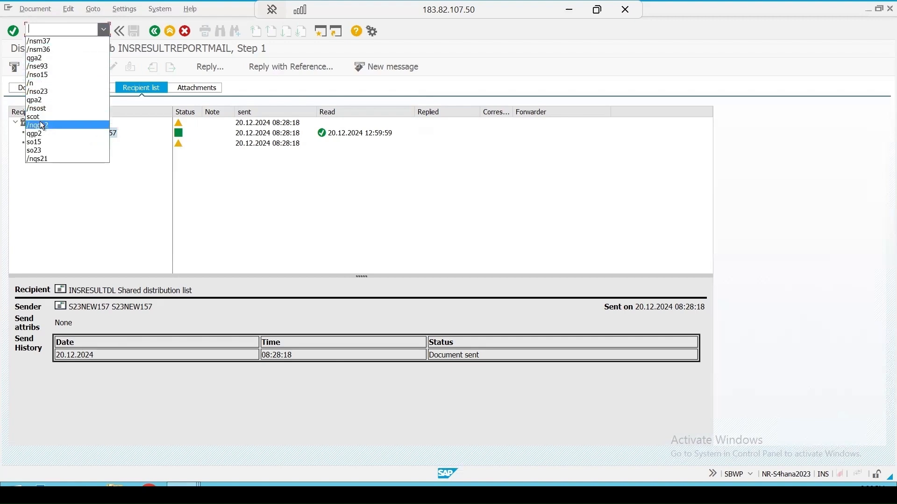
pyautogui.click(41, 108)
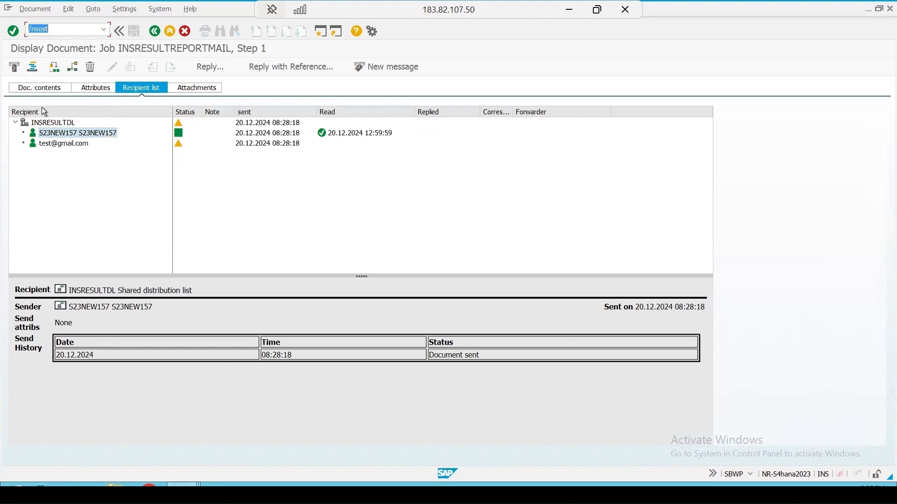
pyautogui.press('Return')
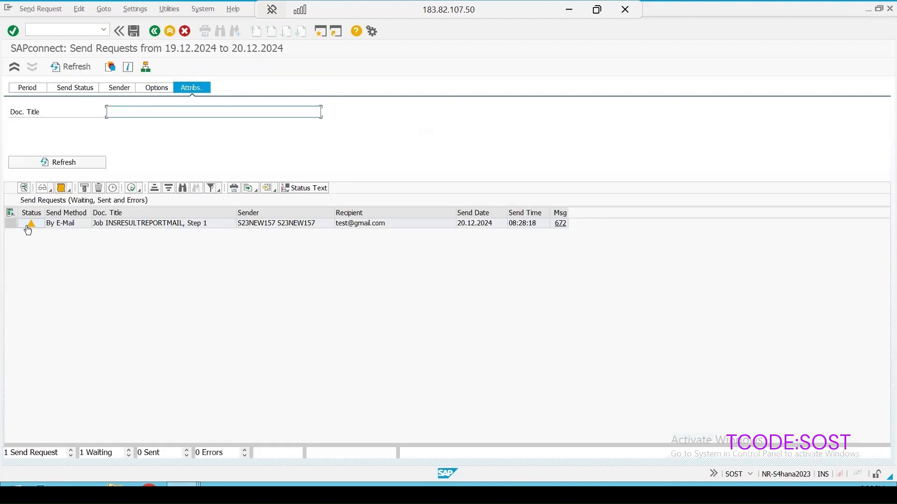
pyautogui.moveTo(34, 226)
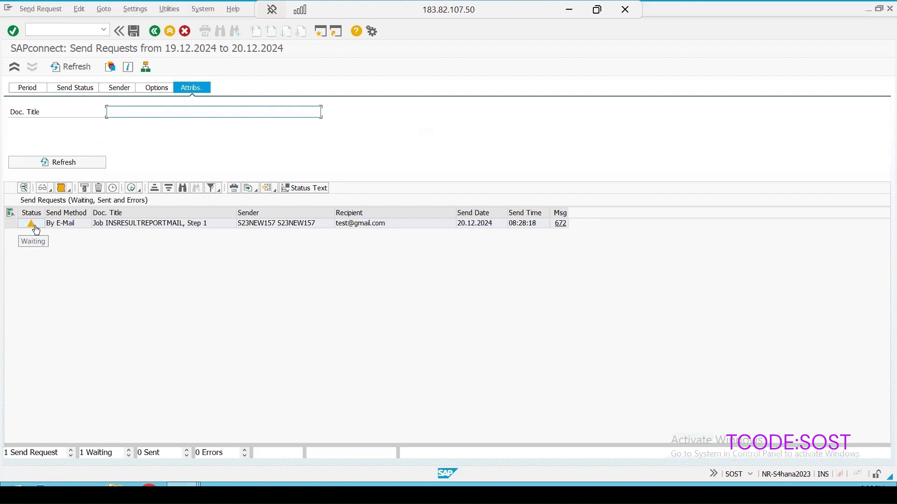
# View the full details of the INSRESULTREPORTMAIL send request and close them
pyautogui.click(12, 223)
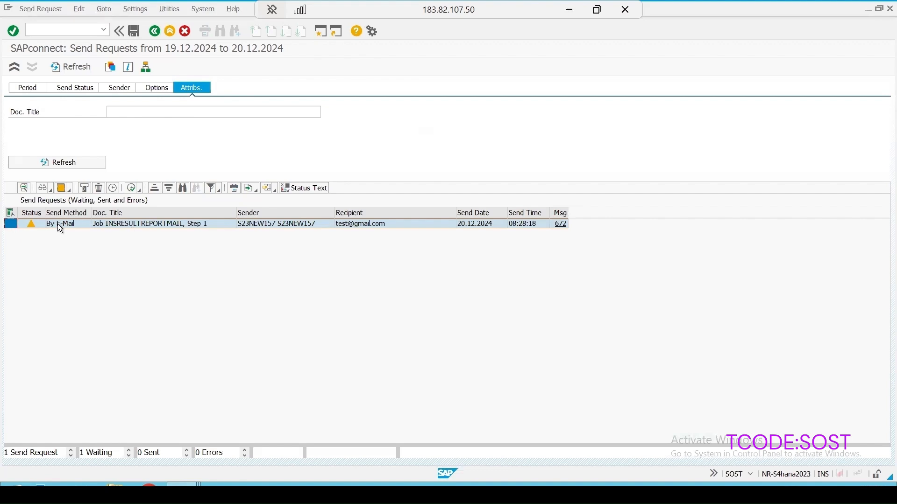
pyautogui.doubleClick(75, 224)
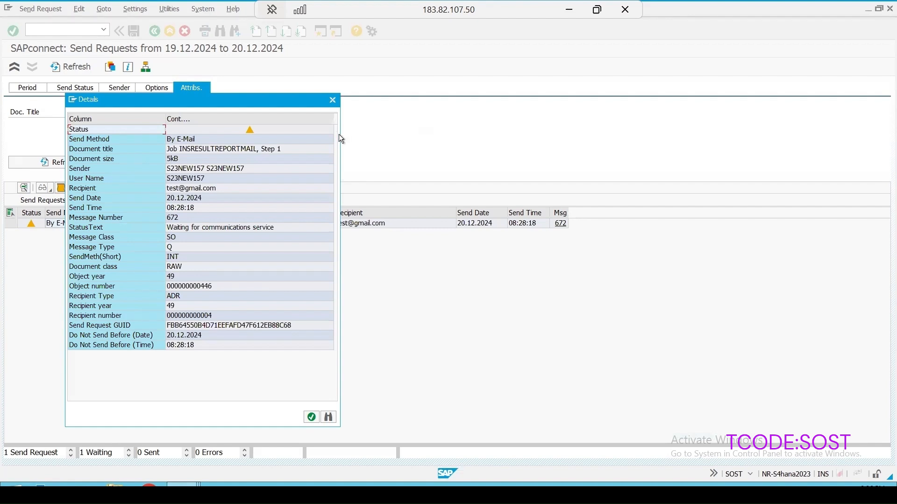
pyautogui.click(332, 100)
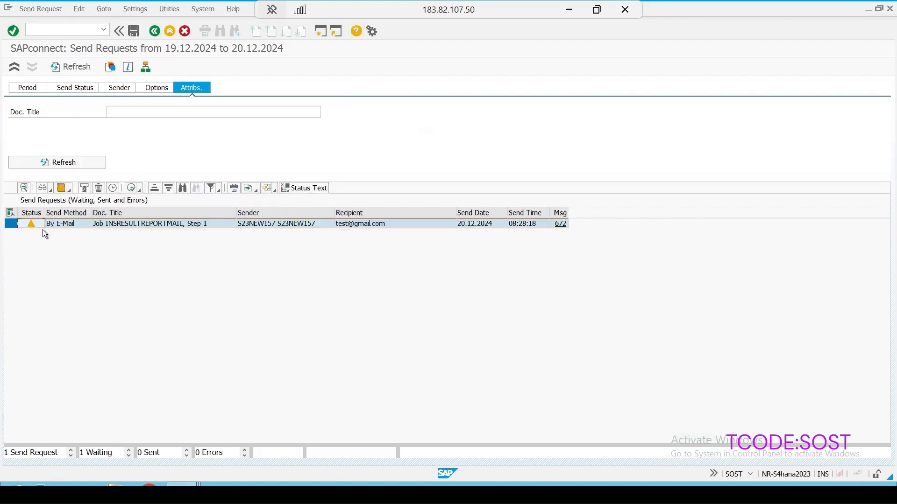
# Display the send request's document, view its attached inspection results and return to the document
pyautogui.click(50, 189)
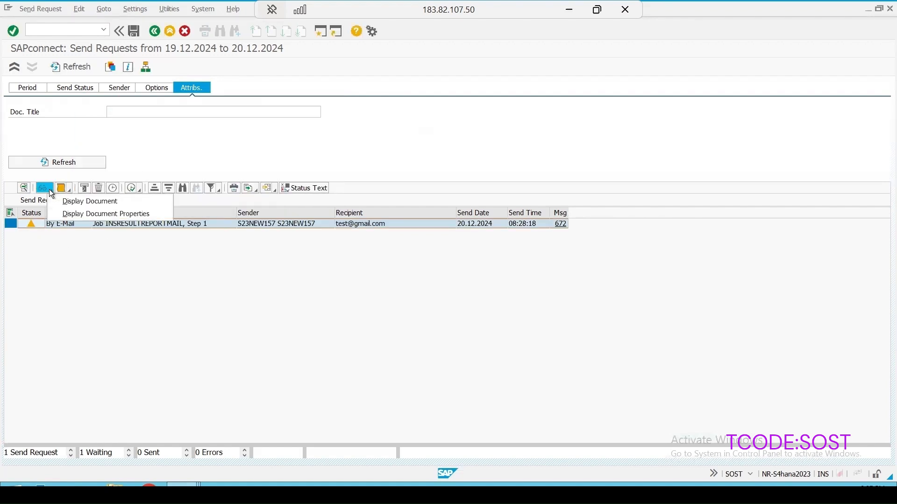
pyautogui.click(66, 204)
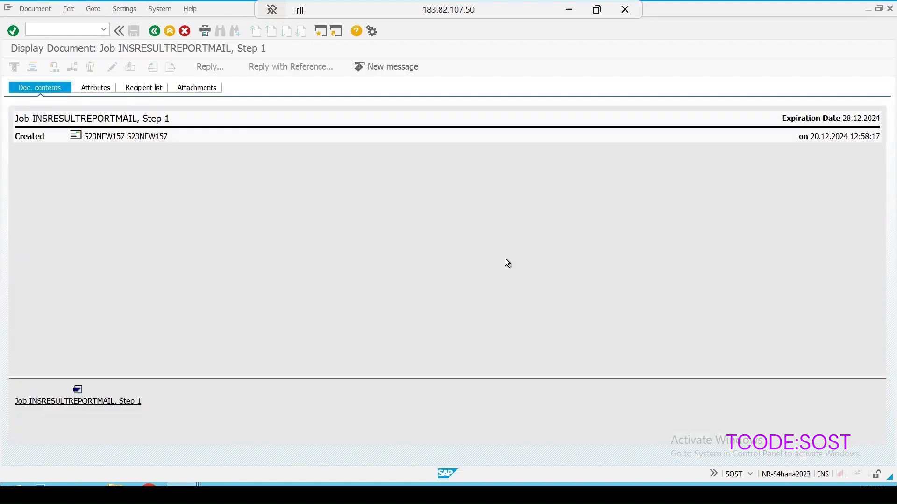
pyautogui.click(44, 401)
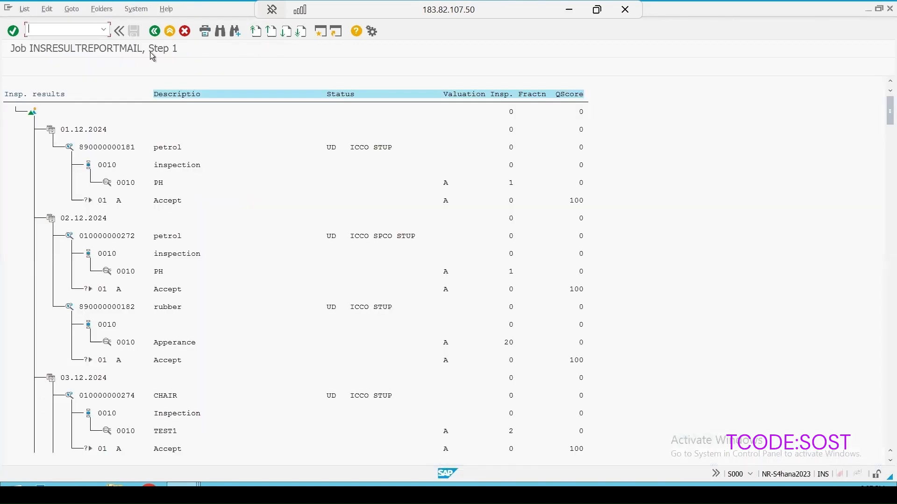
pyautogui.click(156, 28)
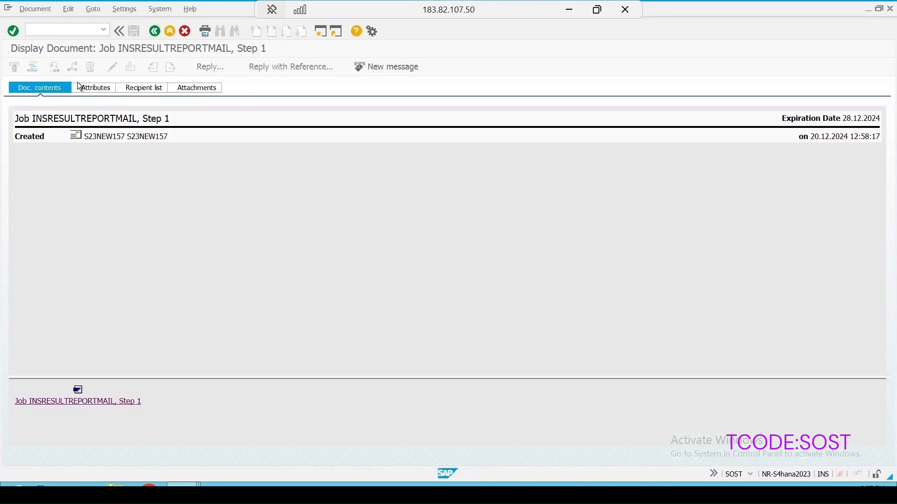
# Check the document's attributes and the send status of each member under the INSRESULTDL recipient in SOST
pyautogui.click(93, 89)
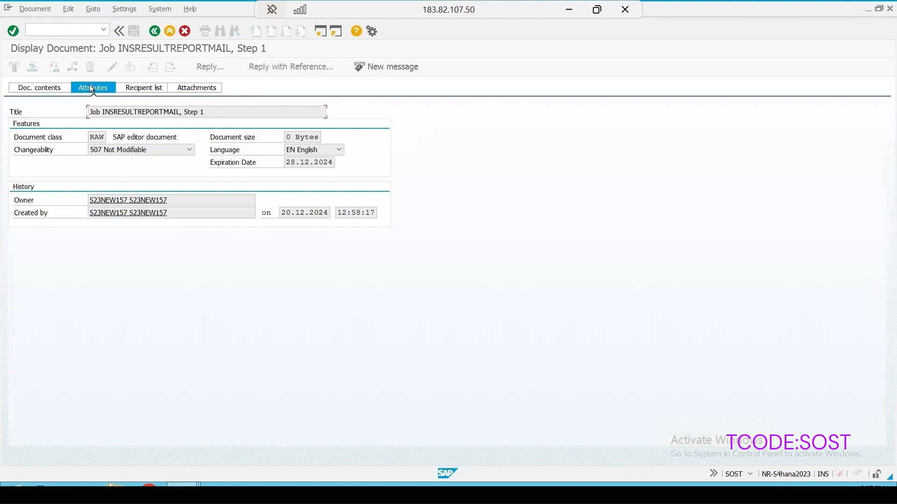
pyautogui.click(154, 89)
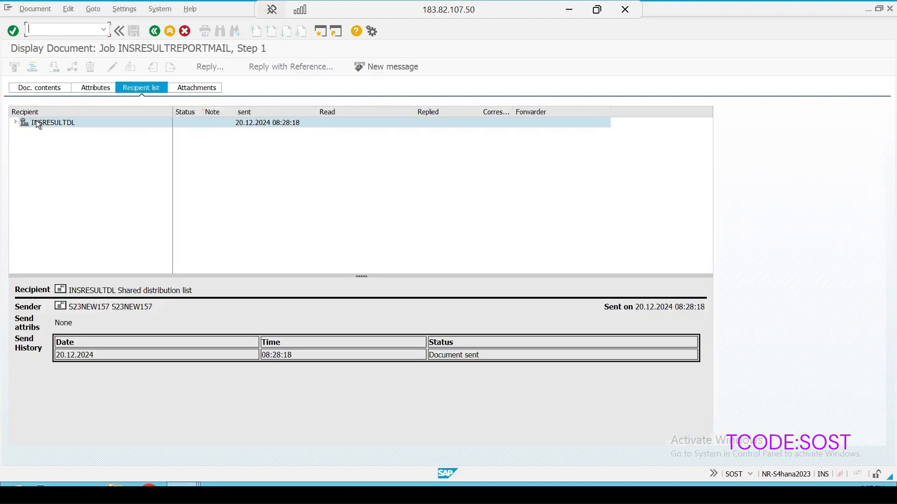
pyautogui.click(14, 122)
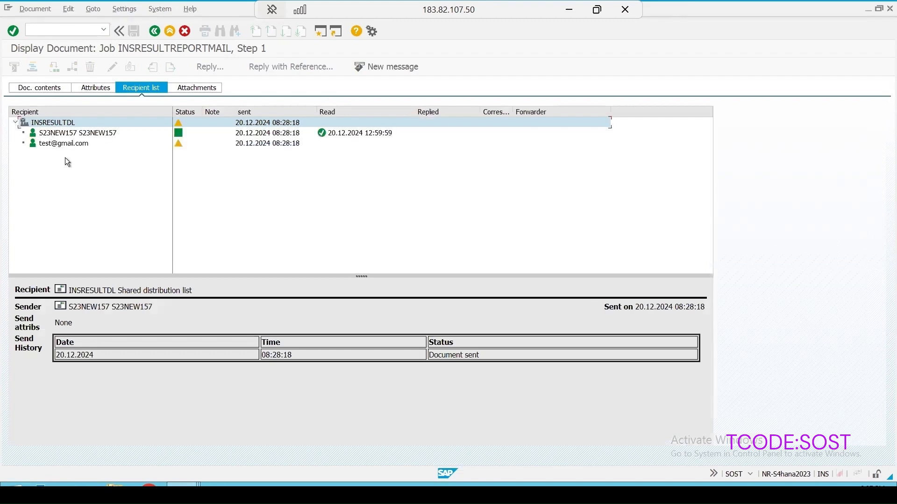
# Export the document's attachment in Spreadsheet format as an xlsx file to the Desktop, allowing the file's creation and opening
pyautogui.click(197, 92)
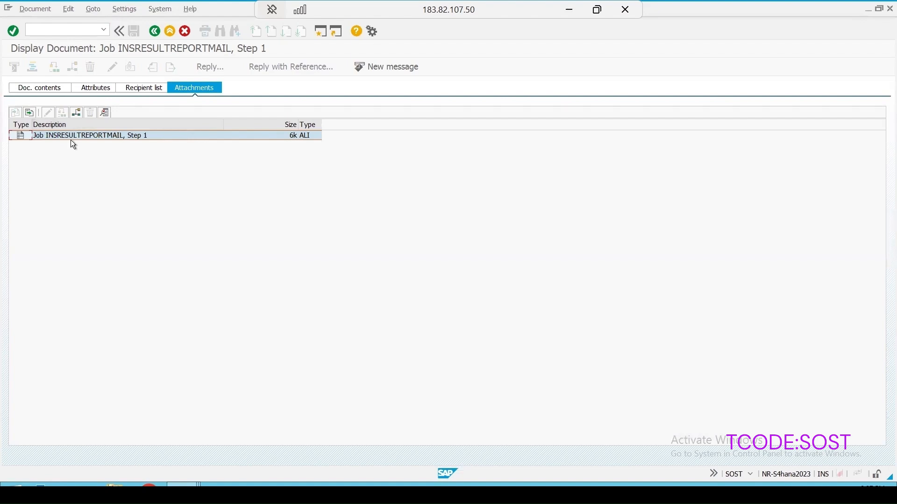
pyautogui.click(30, 114)
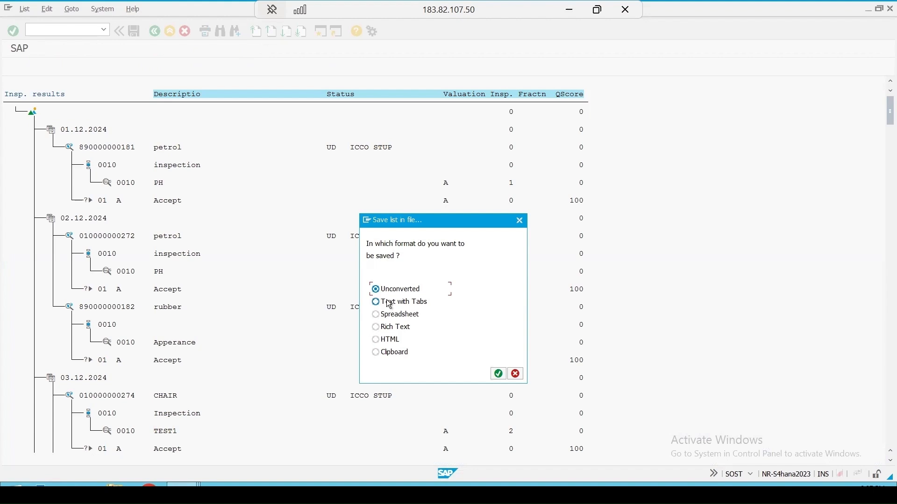
pyautogui.click(382, 319)
pyautogui.click(497, 375)
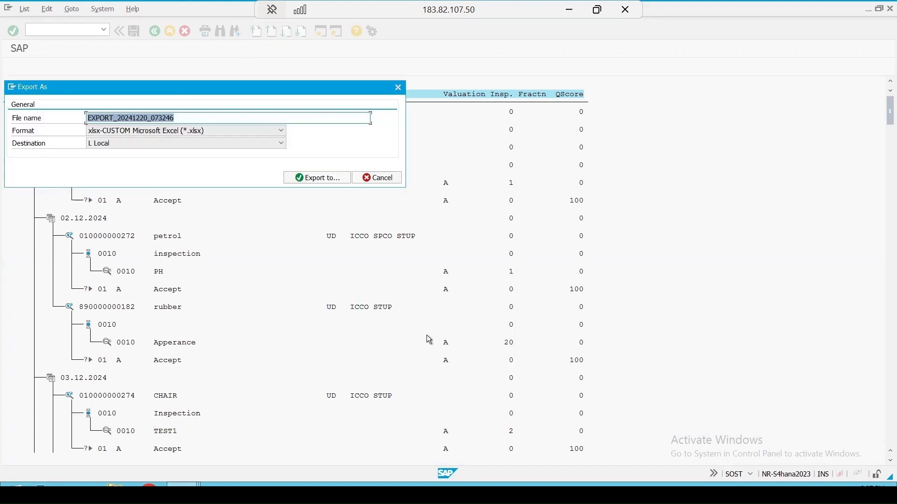
pyautogui.click(328, 182)
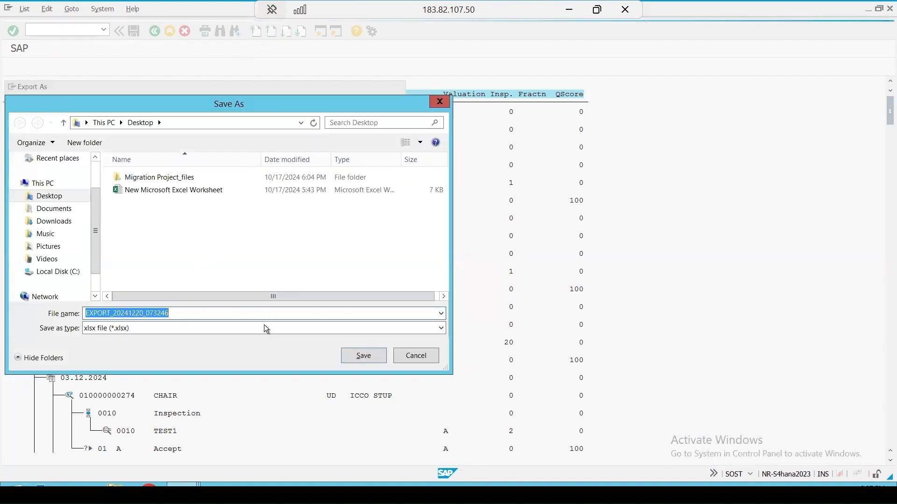
pyautogui.click(364, 356)
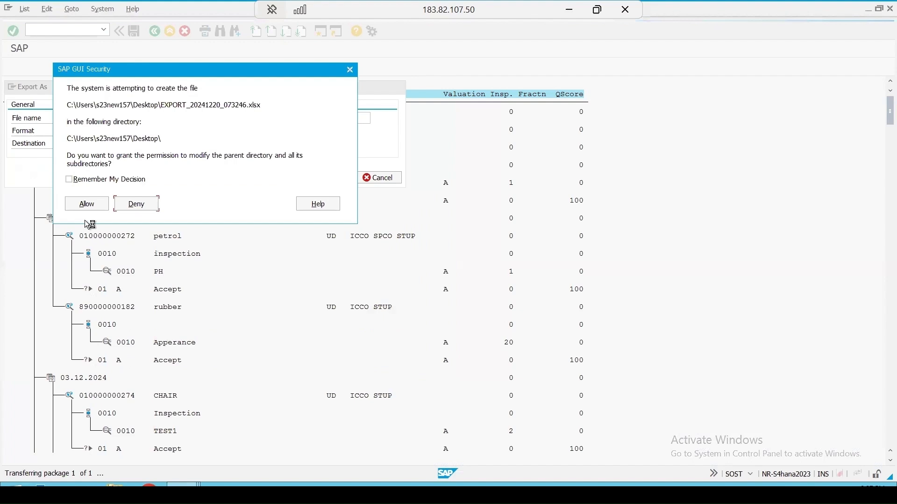
pyautogui.click(87, 205)
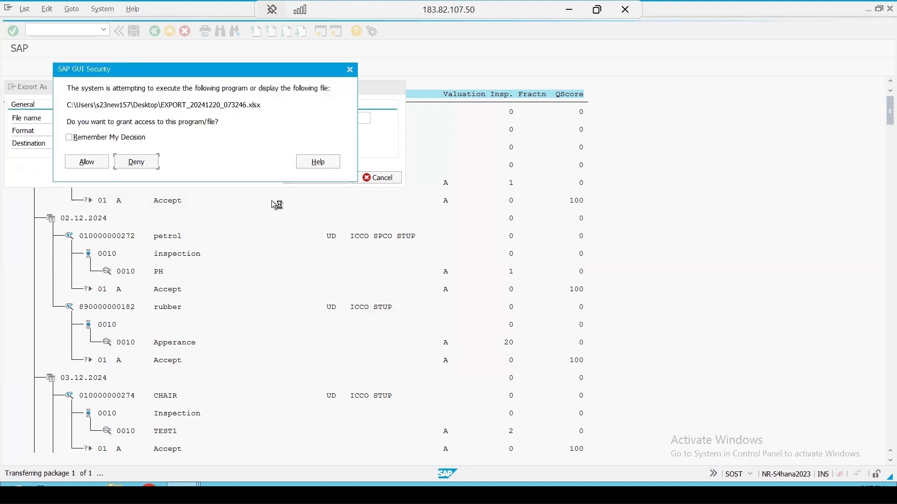
pyautogui.click(90, 163)
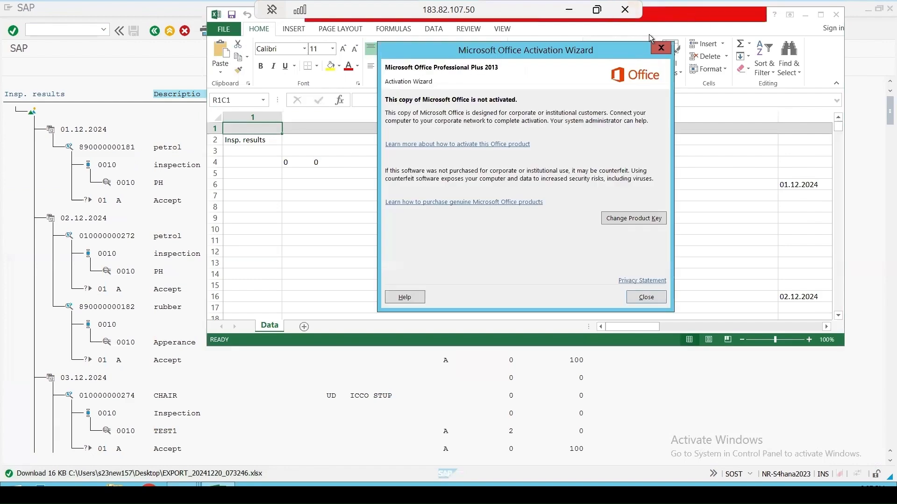
# Dismiss the Office activation wizard, maximize the exported workbook in Excel and auto-fit the widths of columns 2, 3 and 4
pyautogui.click(661, 47)
pyautogui.doubleClick(699, 15)
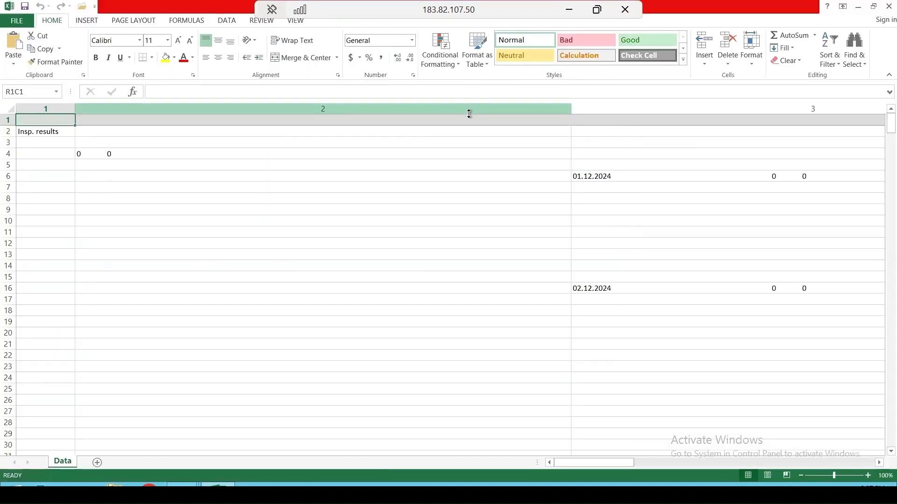
pyautogui.doubleClick(572, 108)
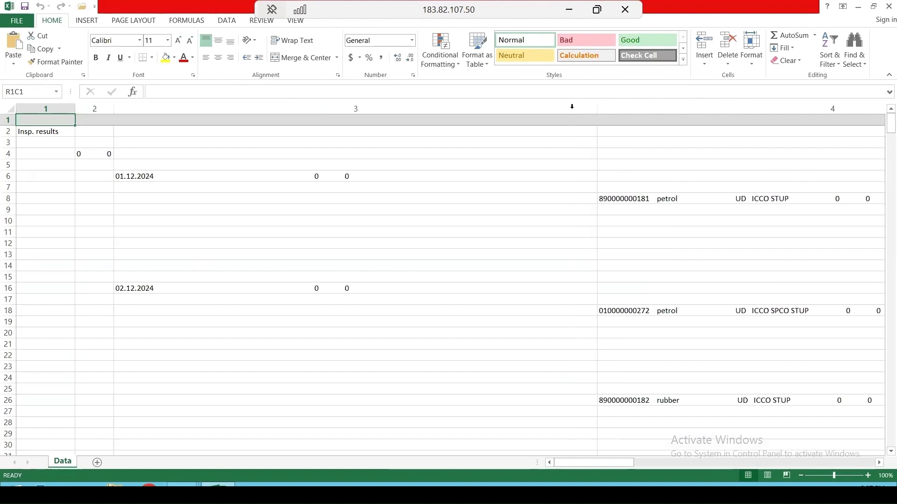
pyautogui.moveTo(596, 110); pyautogui.dragTo(597, 110)
pyautogui.doubleClick(596, 110)
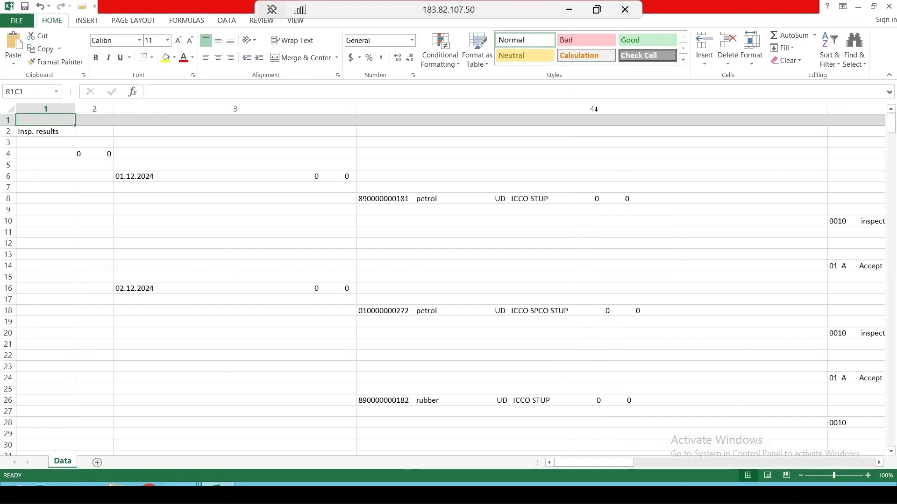
pyautogui.doubleClick(828, 112)
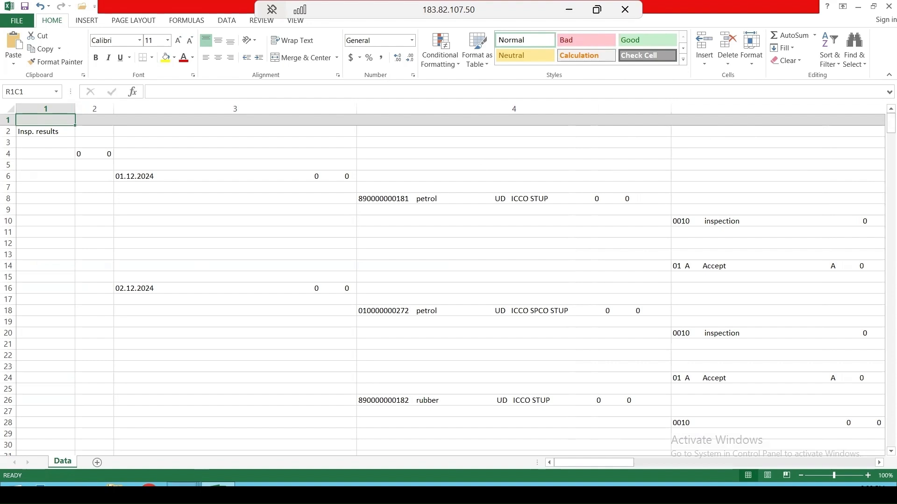
pyautogui.moveTo(217, 485)
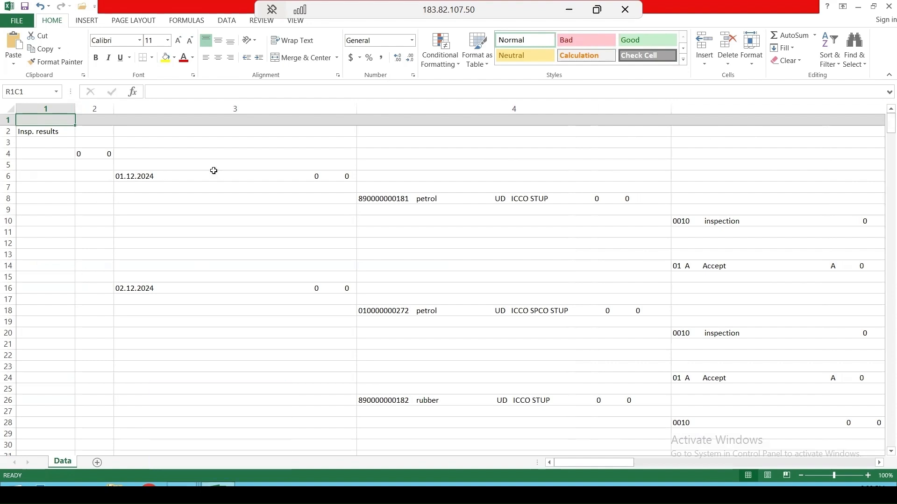